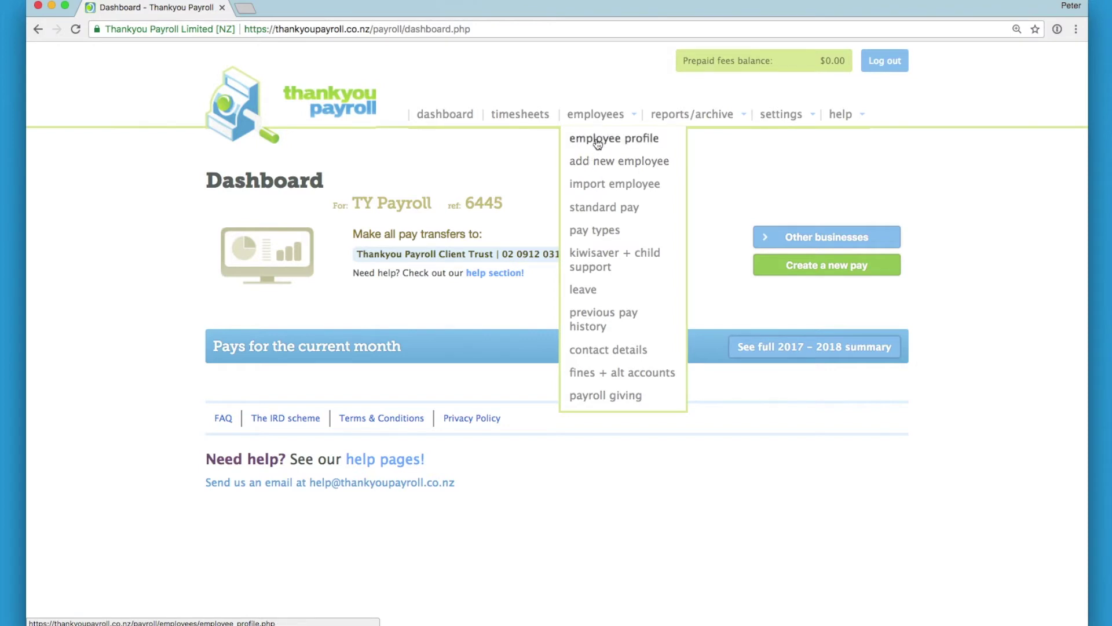
Open the employee profile and save its name, IRD number, start date and bank account.
{"action": "left_click", "coordinate": [598, 142]}
{"action": "scroll", "coordinate": [599, 147], "scroll_direction": "down", "scroll_amount": 3}
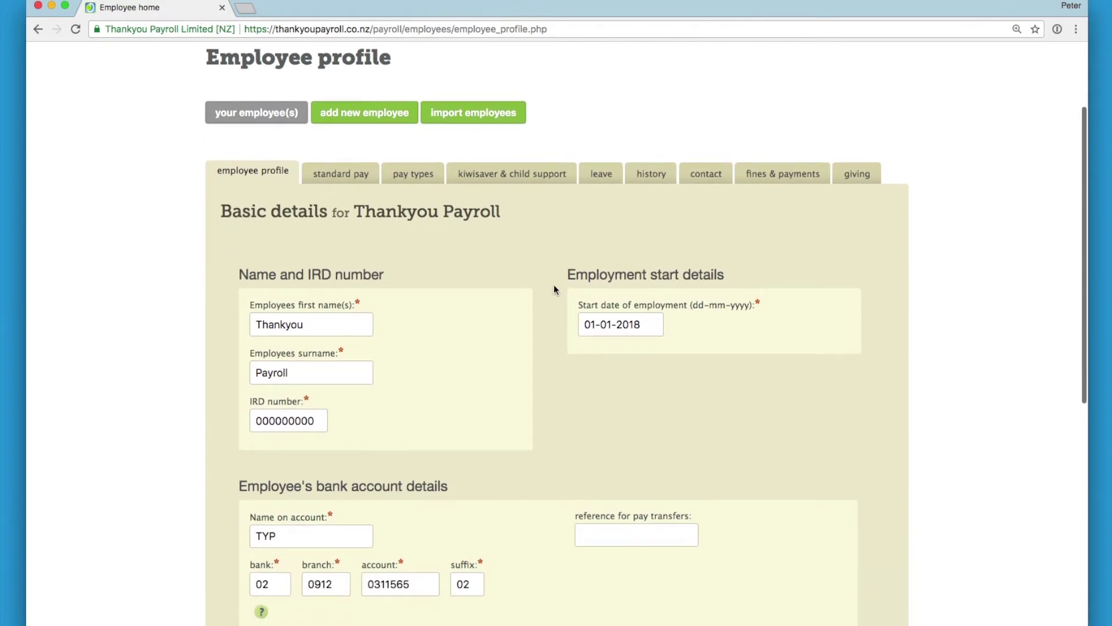
{"action": "scroll", "coordinate": [553, 311], "scroll_direction": "down", "scroll_amount": 2}
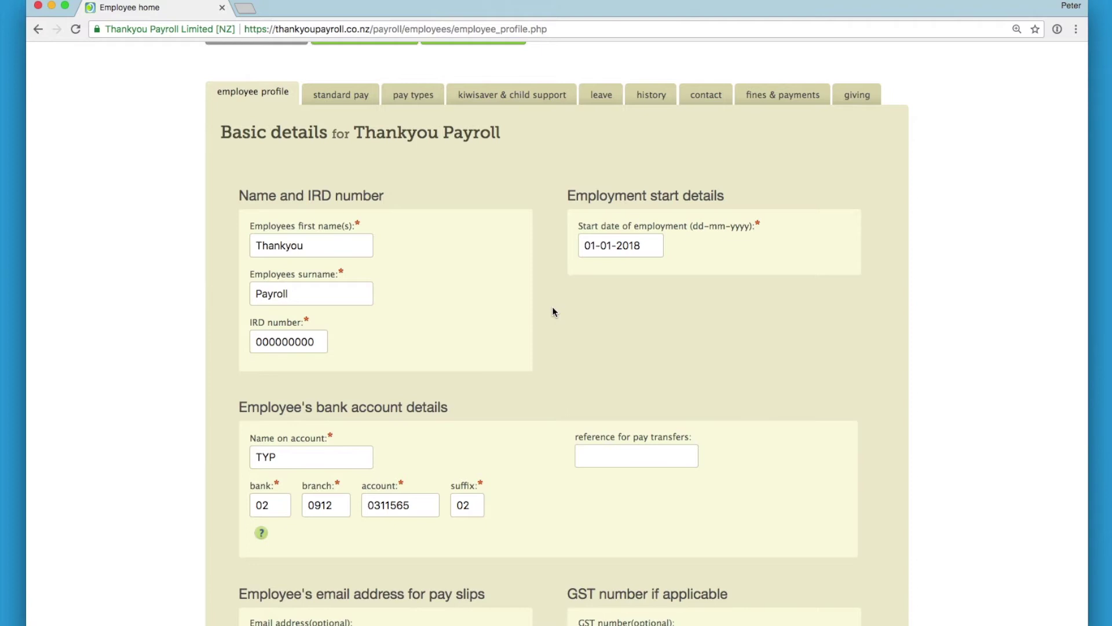
{"action": "scroll", "coordinate": [553, 311], "scroll_direction": "down", "scroll_amount": 1}
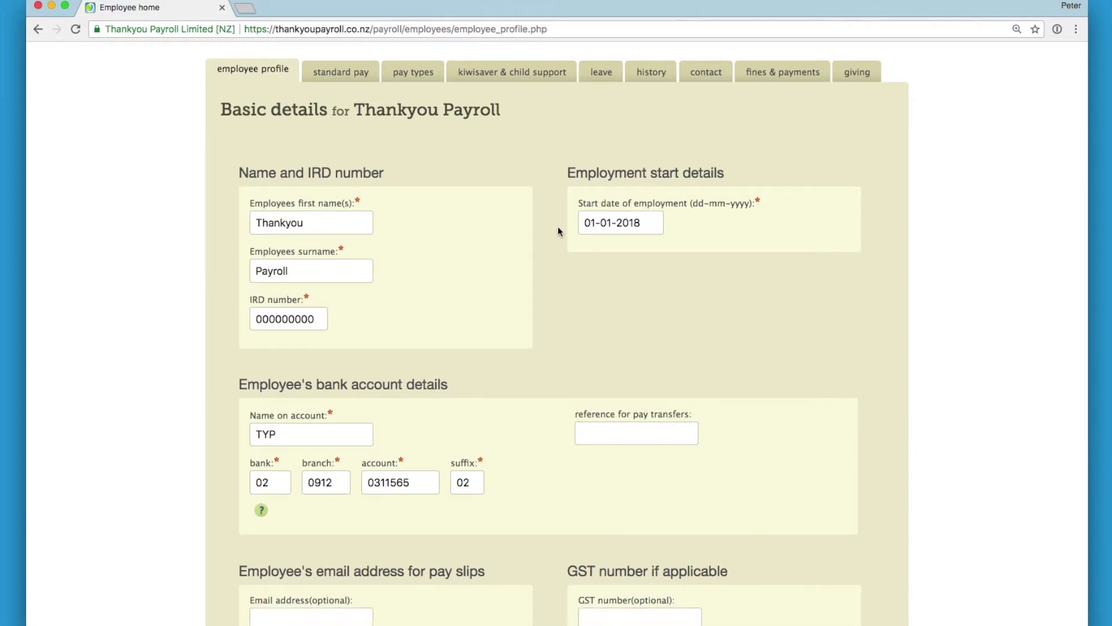
{"action": "scroll", "coordinate": [523, 424], "scroll_direction": "down", "scroll_amount": 1}
{"action": "scroll", "coordinate": [522, 424], "scroll_direction": "down", "scroll_amount": 7}
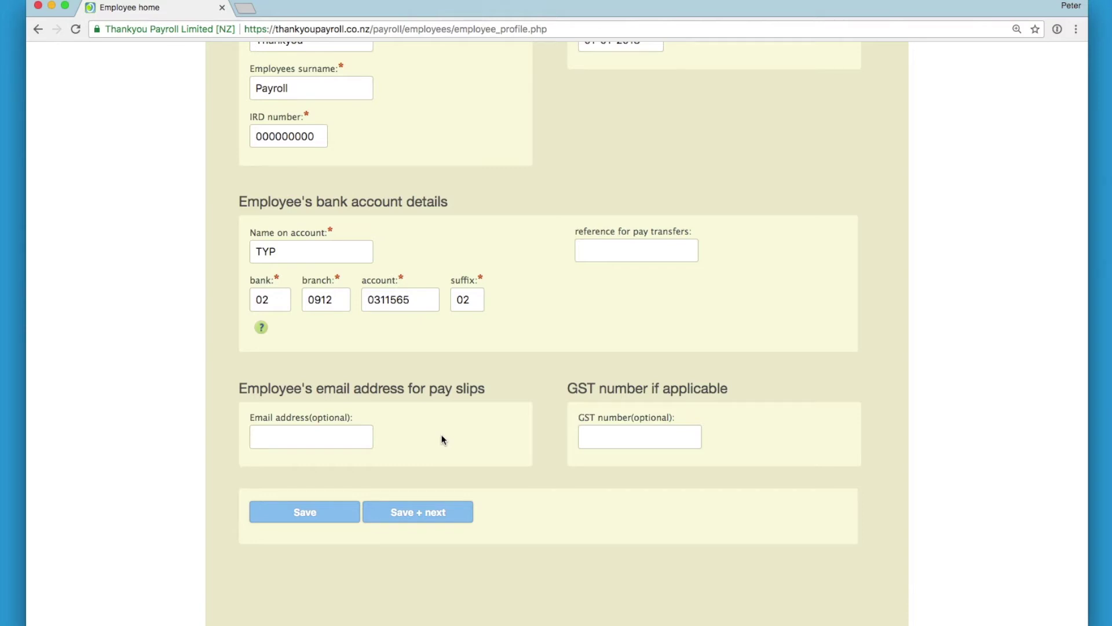
{"action": "left_click", "coordinate": [431, 513]}
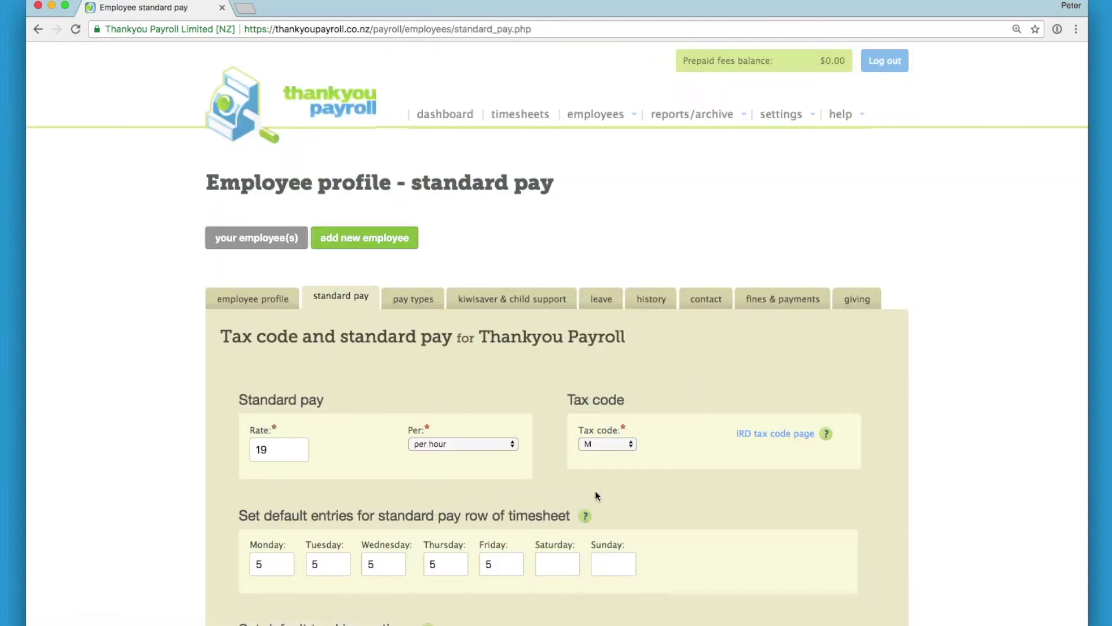
{"action": "scroll", "coordinate": [680, 511], "scroll_direction": "down", "scroll_amount": 2}
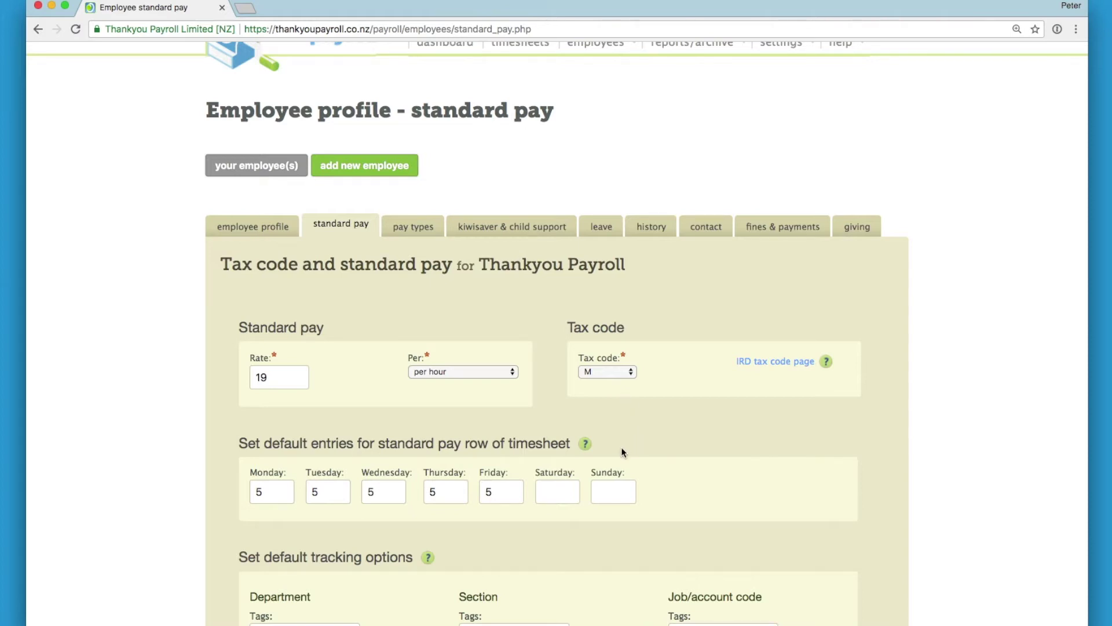
{"action": "scroll", "coordinate": [621, 452], "scroll_direction": "down", "scroll_amount": 3}
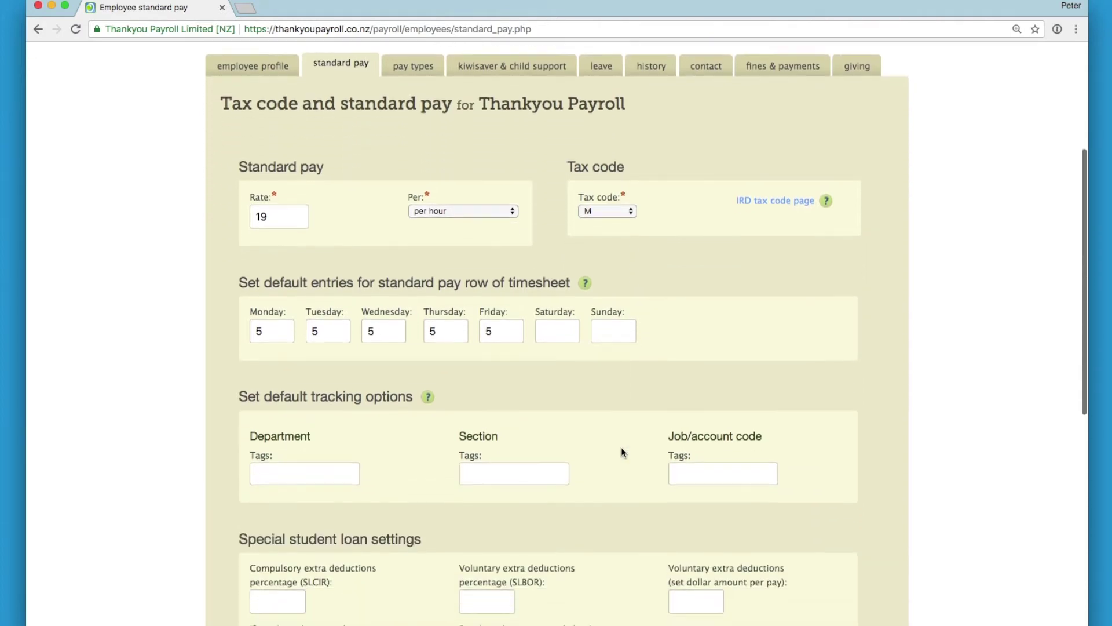
{"action": "scroll", "coordinate": [621, 453], "scroll_direction": "down", "scroll_amount": 2}
{"action": "scroll", "coordinate": [621, 452], "scroll_direction": "down", "scroll_amount": 2}
{"action": "scroll", "coordinate": [621, 452], "scroll_direction": "down", "scroll_amount": 1}
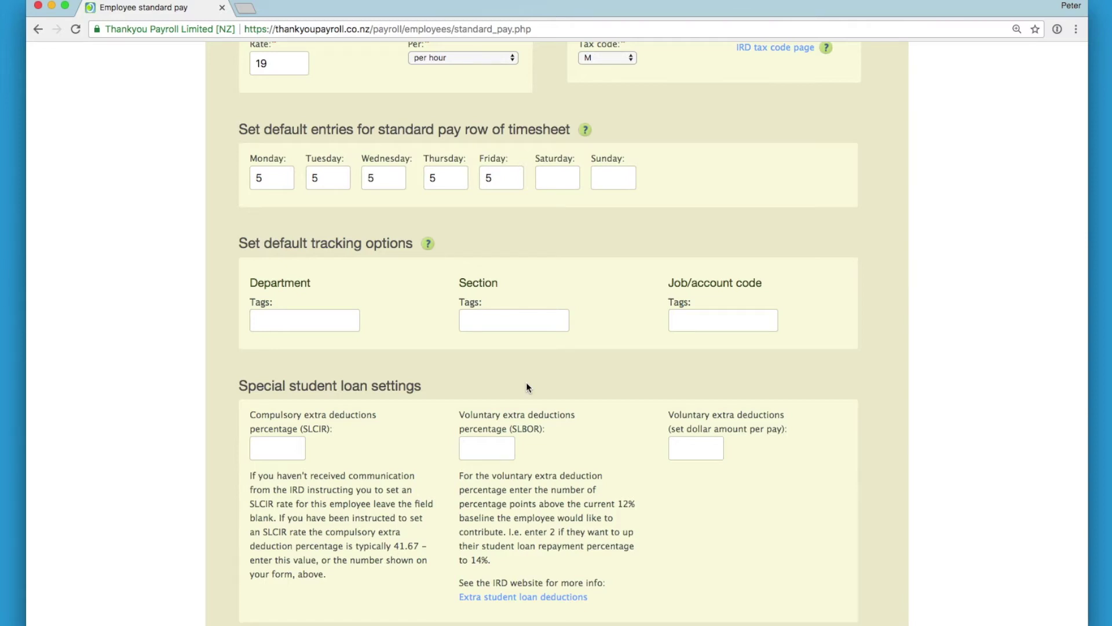
{"action": "scroll", "coordinate": [527, 384], "scroll_direction": "up", "scroll_amount": 3}
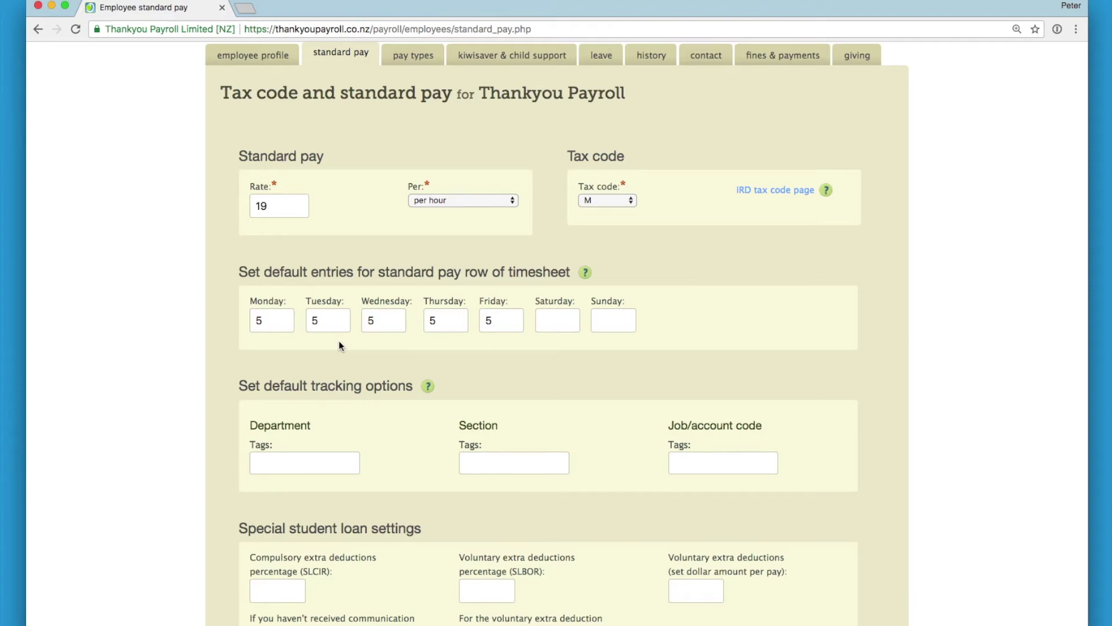
{"action": "scroll", "coordinate": [339, 341], "scroll_direction": "down", "scroll_amount": 3}
{"action": "scroll", "coordinate": [339, 341], "scroll_direction": "down", "scroll_amount": 1}
{"action": "scroll", "coordinate": [339, 341], "scroll_direction": "down", "scroll_amount": 2}
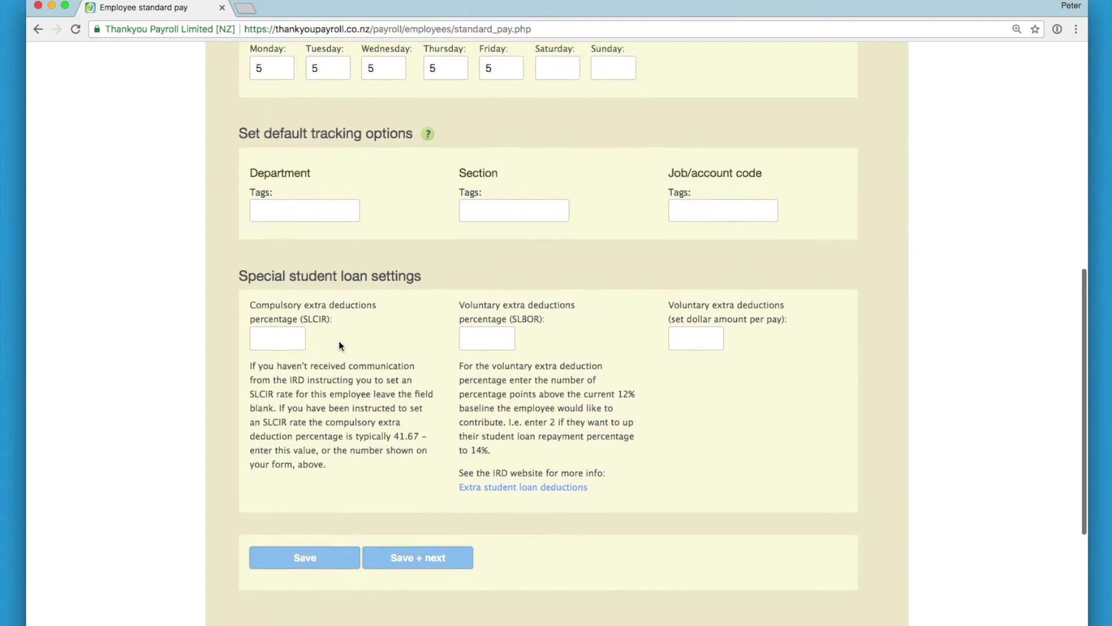
{"action": "scroll", "coordinate": [340, 341], "scroll_direction": "down", "scroll_amount": 1}
Save the standard pay: hourly rate 19, tax code M, five-hour weekday defaults.
{"action": "left_click", "coordinate": [419, 525]}
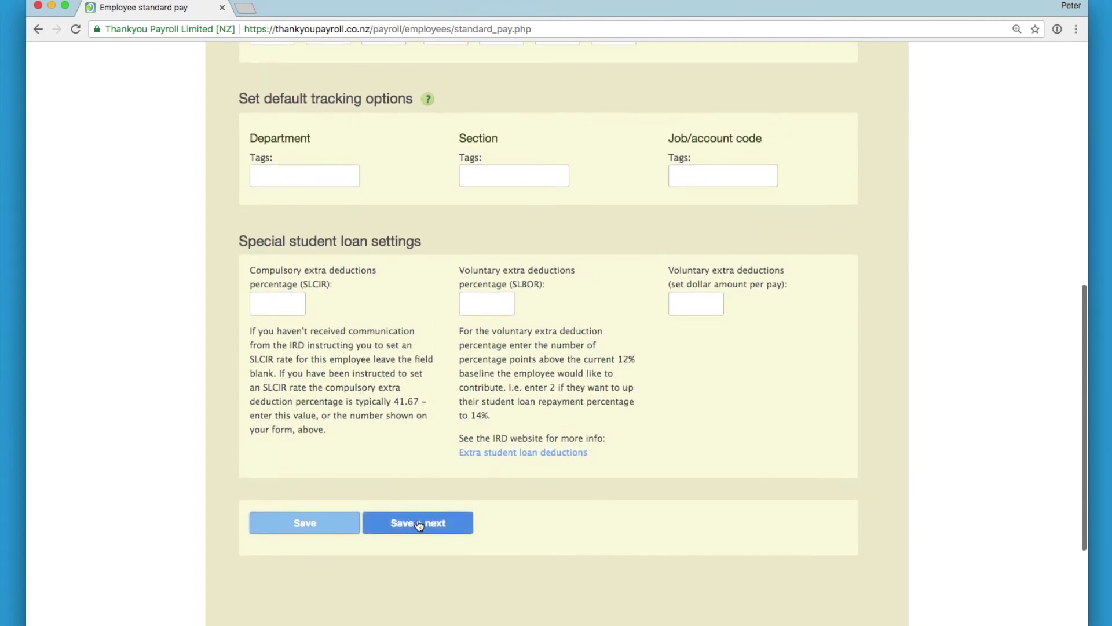
Check the pay type name, rate and per-hour setting for the Phone allowance, then save.
{"action": "left_click", "coordinate": [419, 524]}
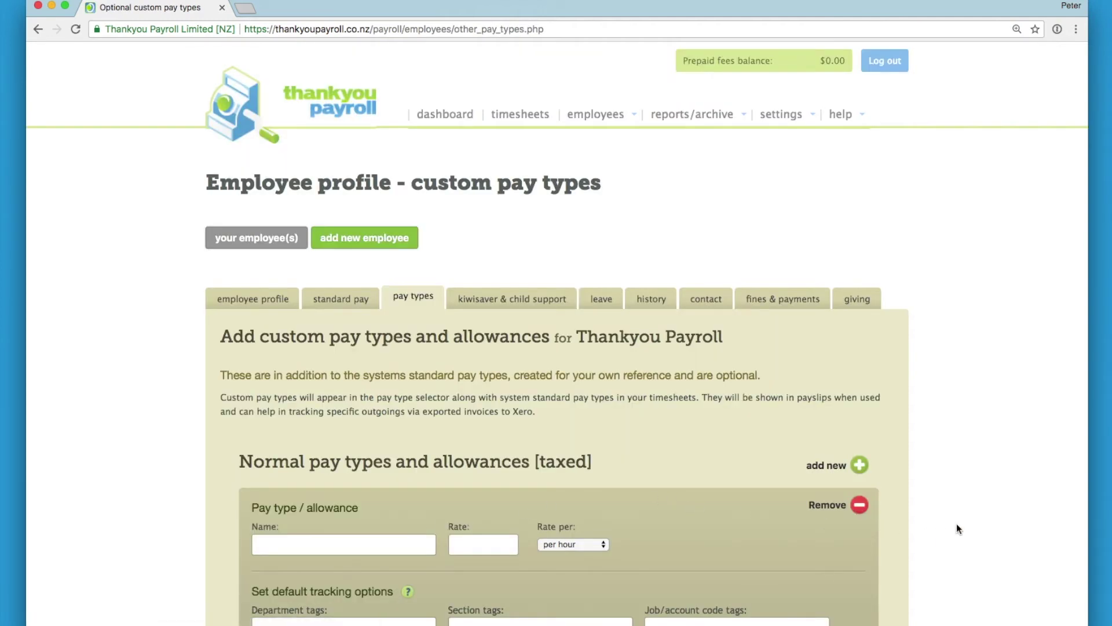
{"action": "scroll", "coordinate": [957, 529], "scroll_direction": "down", "scroll_amount": 3}
{"action": "scroll", "coordinate": [957, 529], "scroll_direction": "down", "scroll_amount": 1}
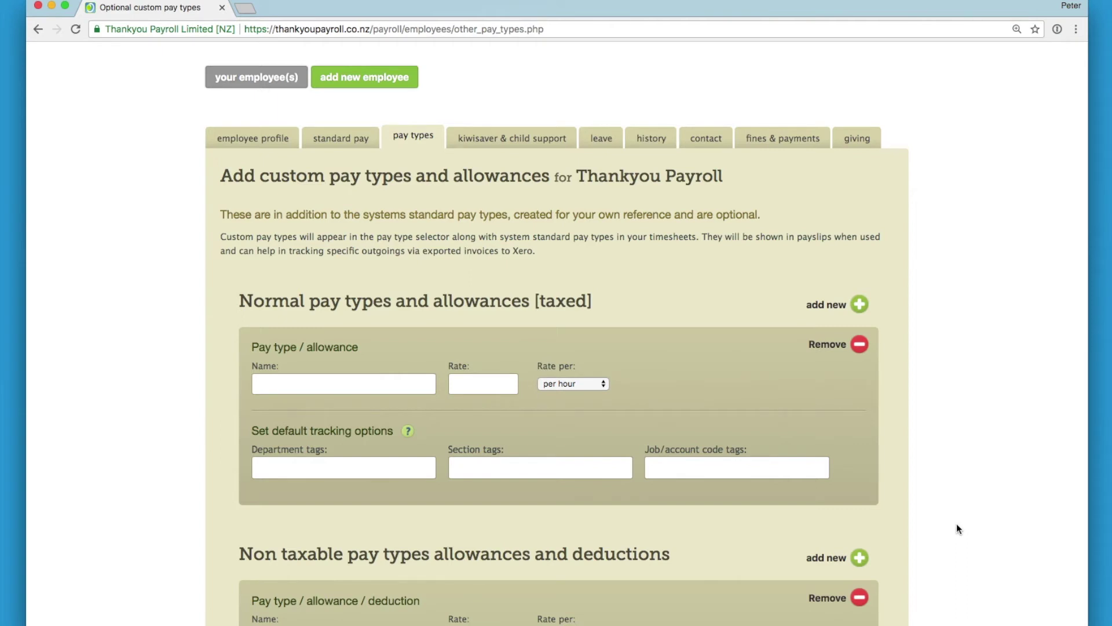
{"action": "left_click", "coordinate": [398, 387]}
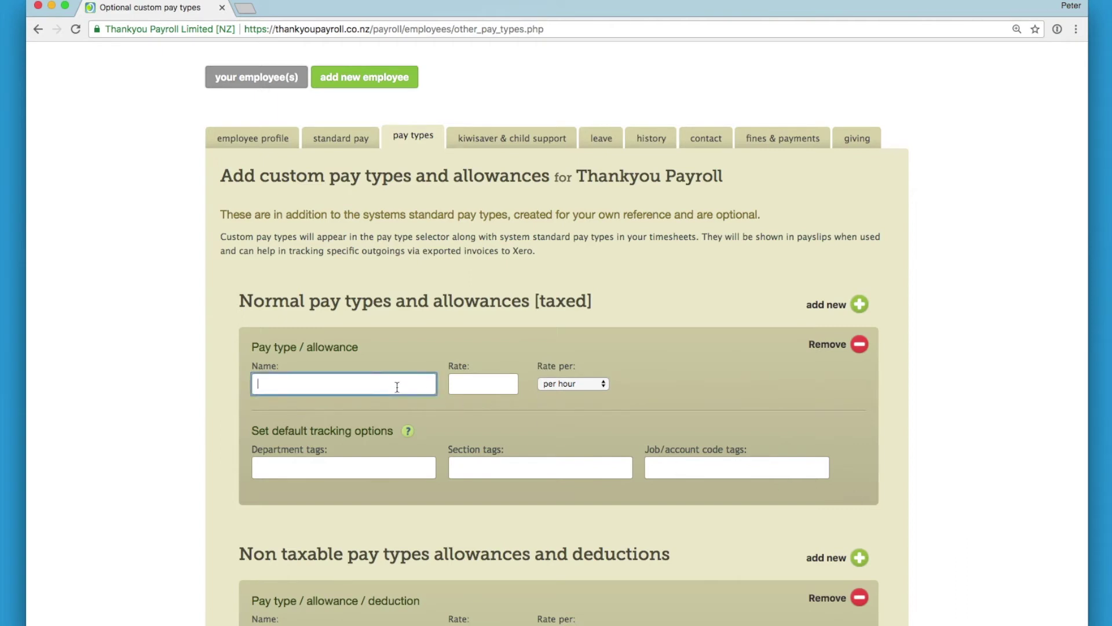
{"action": "left_click", "coordinate": [478, 385]}
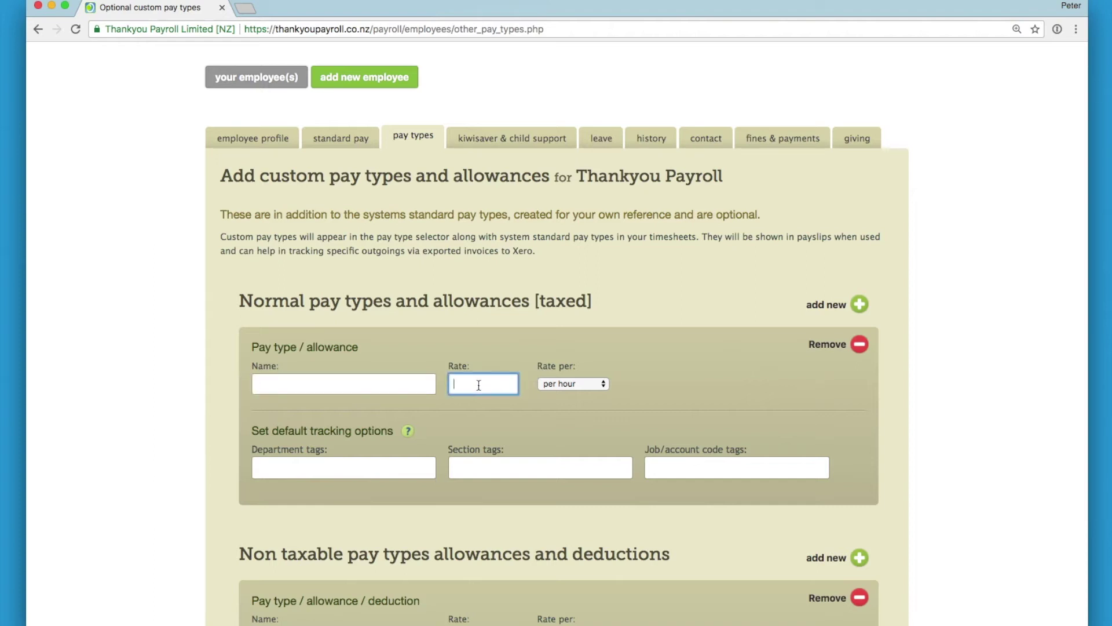
{"action": "left_click", "coordinate": [550, 385]}
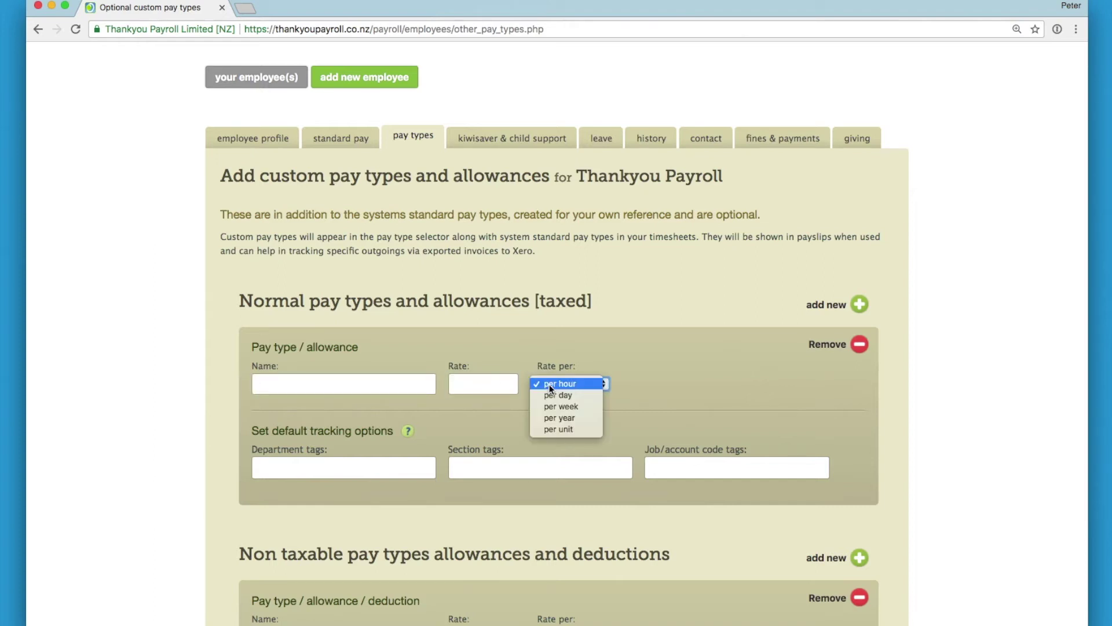
{"action": "left_click", "coordinate": [550, 385]}
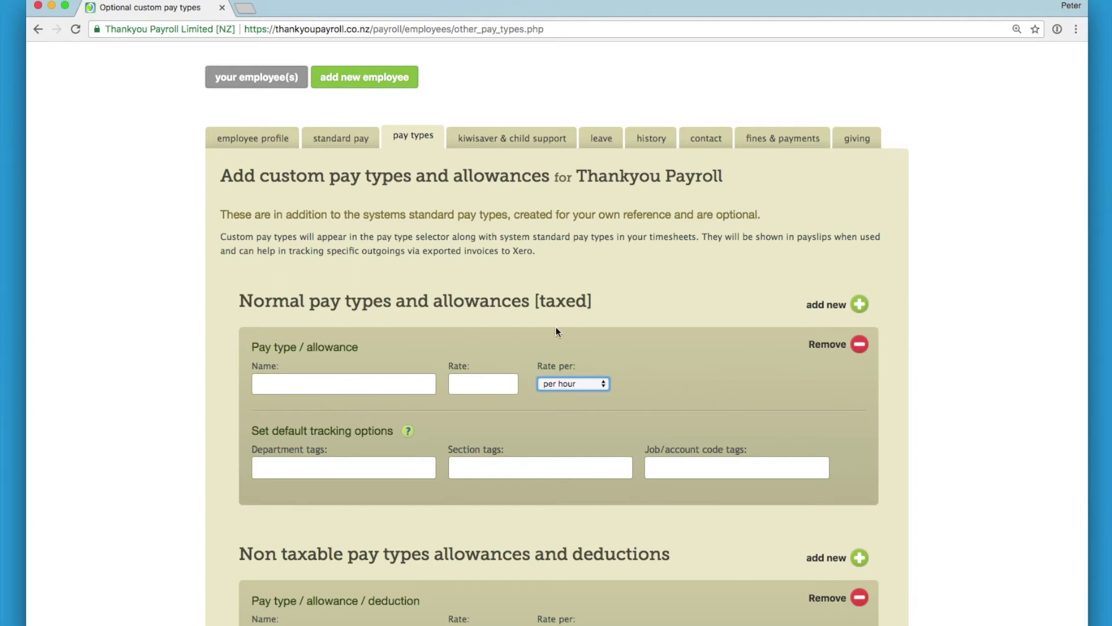
{"action": "scroll", "coordinate": [655, 345], "scroll_direction": "down", "scroll_amount": 3}
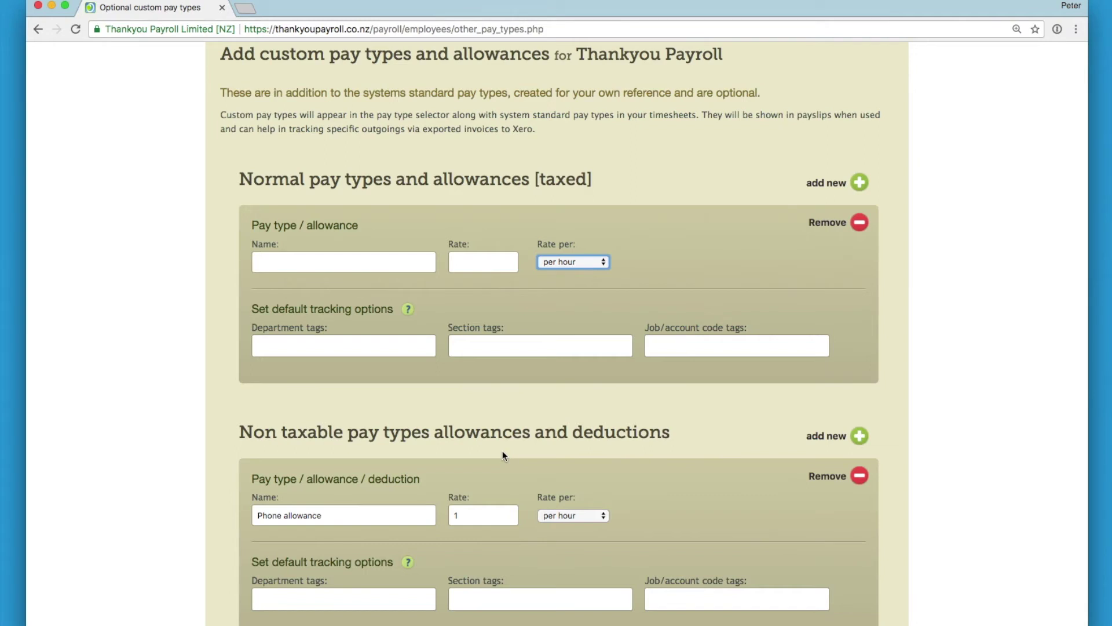
{"action": "scroll", "coordinate": [502, 454], "scroll_direction": "down", "scroll_amount": 1}
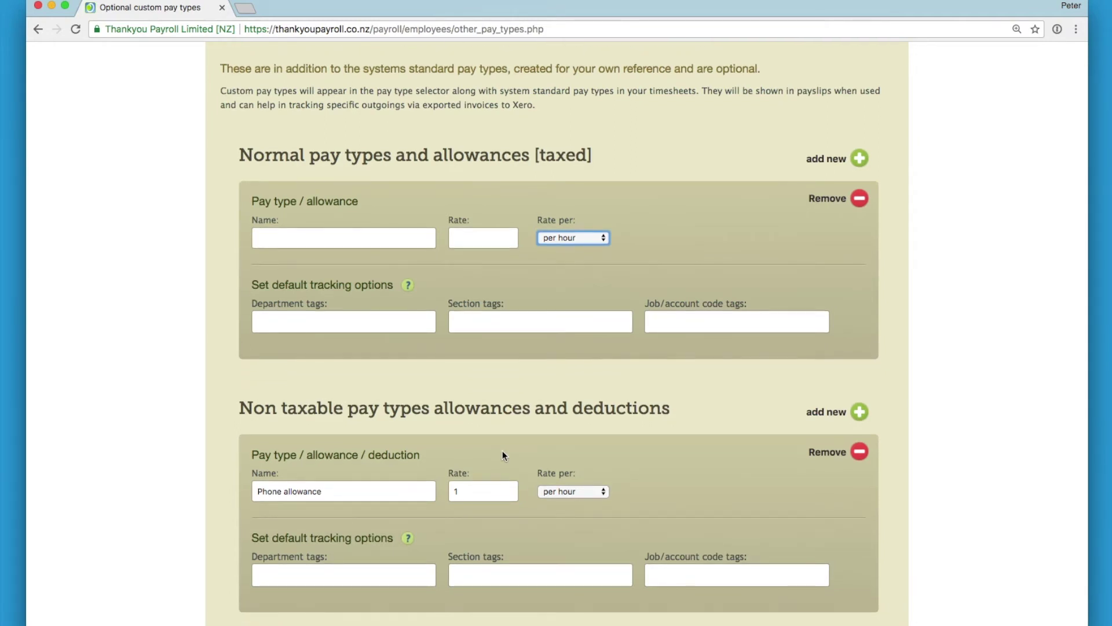
{"action": "scroll", "coordinate": [502, 451], "scroll_direction": "down", "scroll_amount": 3}
{"action": "scroll", "coordinate": [503, 451], "scroll_direction": "down", "scroll_amount": 3}
{"action": "scroll", "coordinate": [502, 450], "scroll_direction": "down", "scroll_amount": 5}
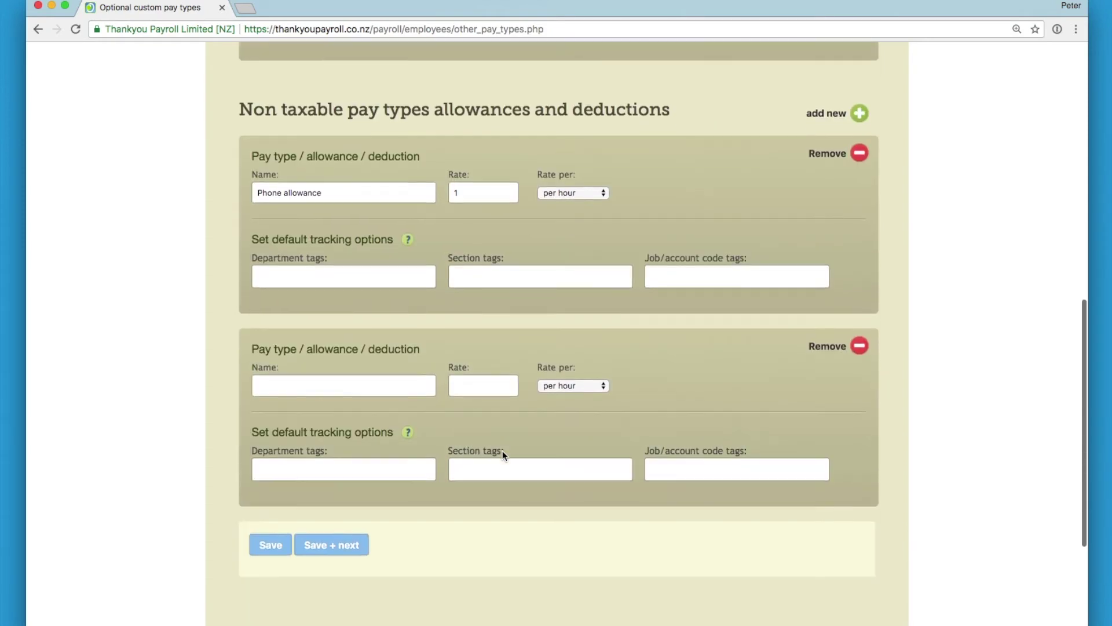
{"action": "scroll", "coordinate": [502, 450], "scroll_direction": "down", "scroll_amount": 1}
{"action": "scroll", "coordinate": [503, 450], "scroll_direction": "down", "scroll_amount": 2}
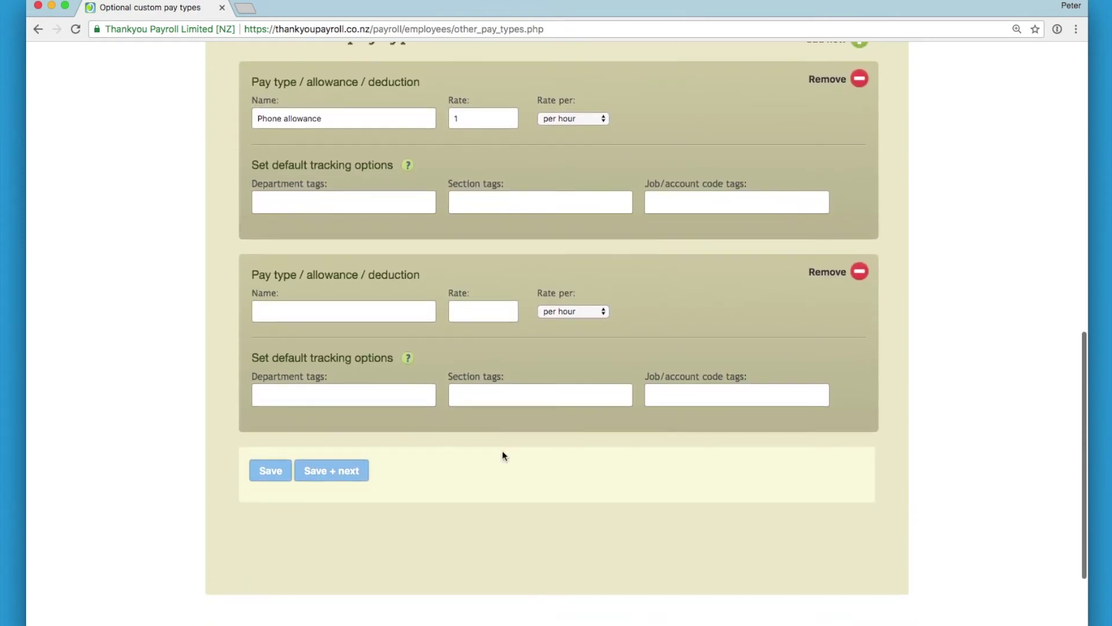
{"action": "left_click", "coordinate": [346, 473]}
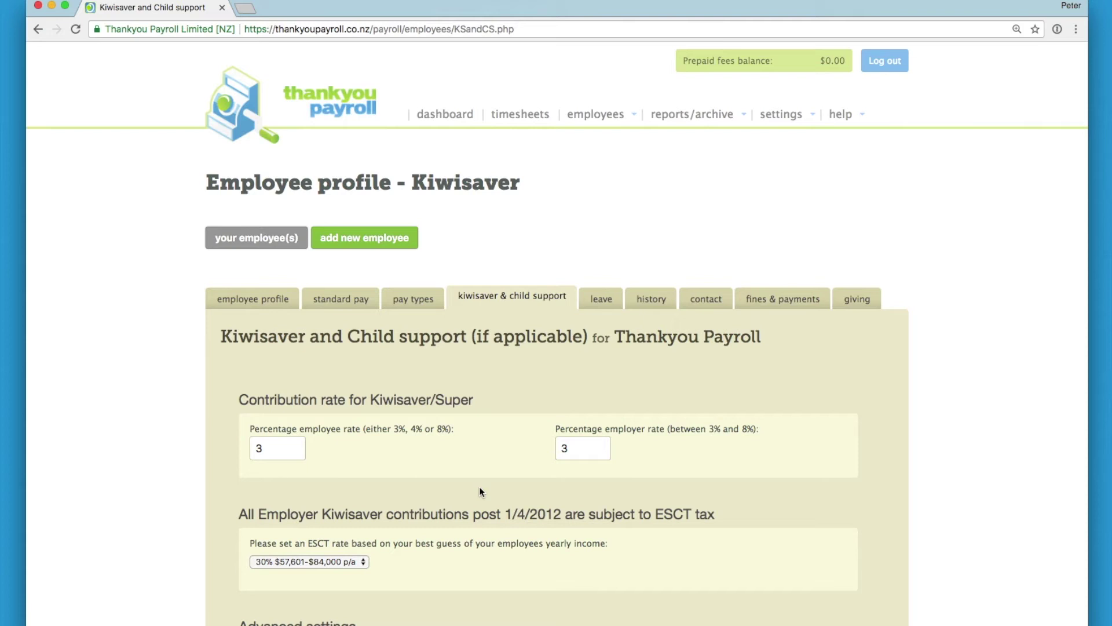
Enter 3% employee and 3% employer Kiwisaver rates and keep the 30% $57,601-$84,000 ESCT band.
{"action": "left_click", "coordinate": [300, 452]}
{"action": "left_click", "coordinate": [591, 456]}
{"action": "left_click", "coordinate": [511, 477]}
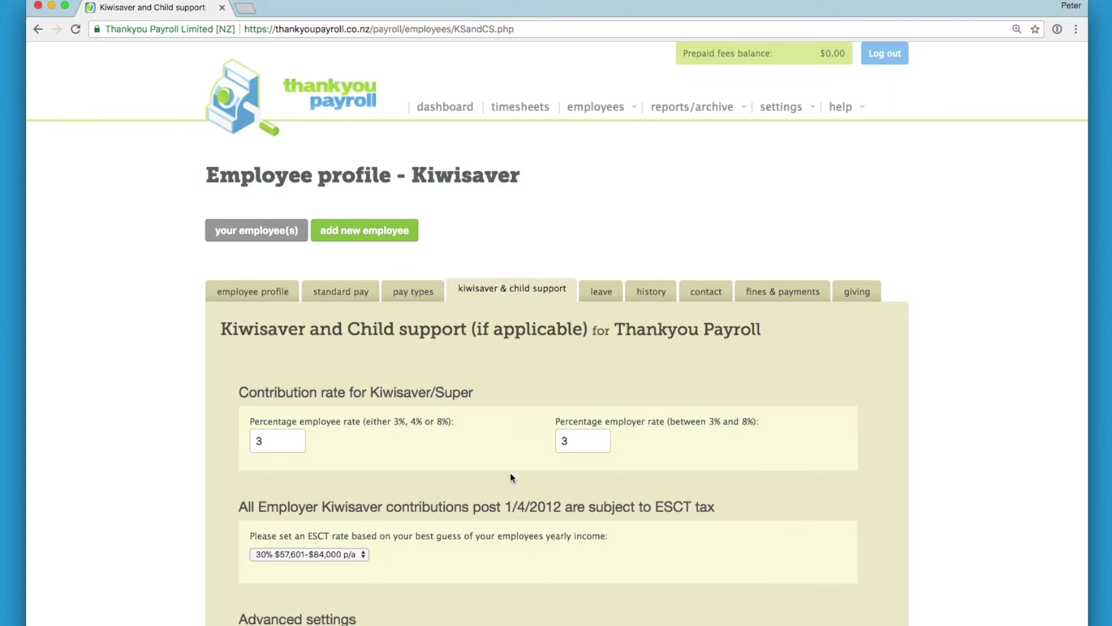
{"action": "scroll", "coordinate": [512, 477], "scroll_direction": "down", "scroll_amount": 3}
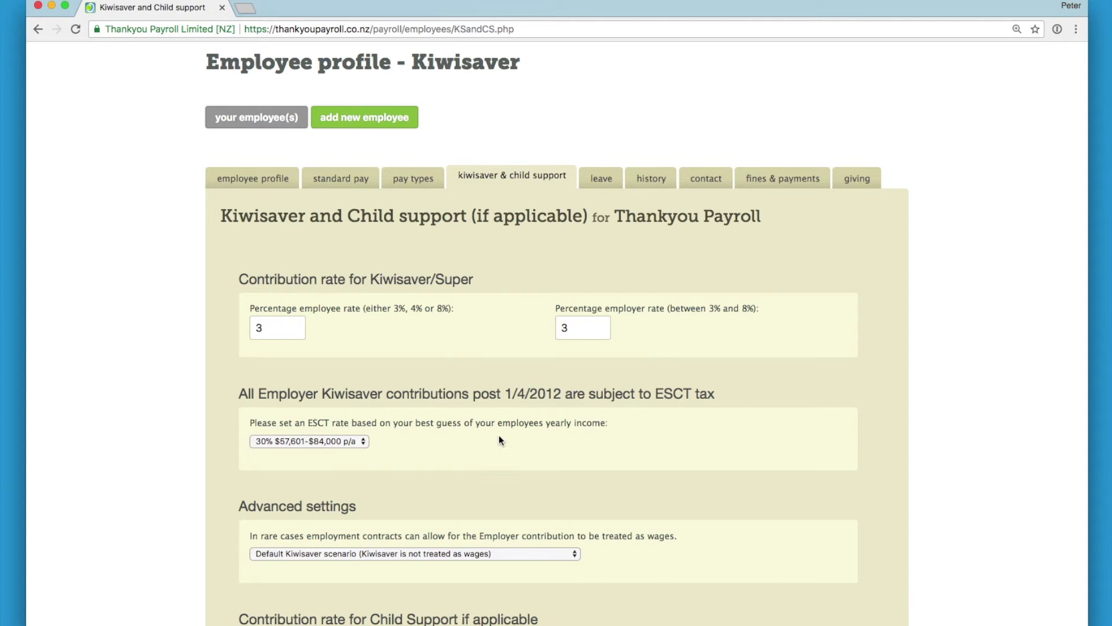
{"action": "left_click", "coordinate": [360, 446]}
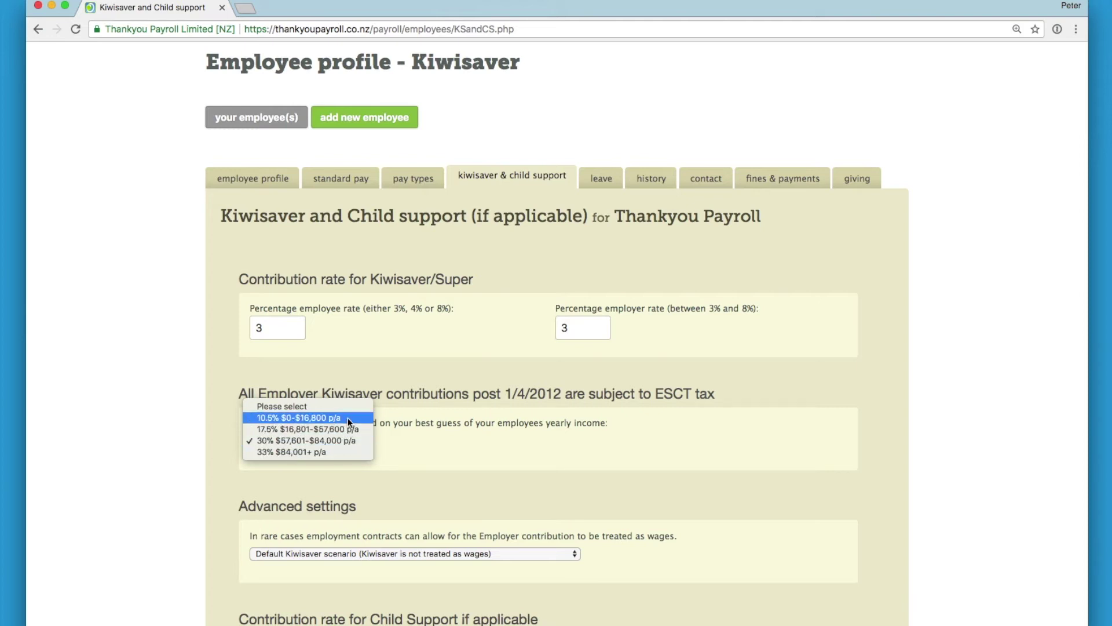
{"action": "left_click", "coordinate": [434, 473]}
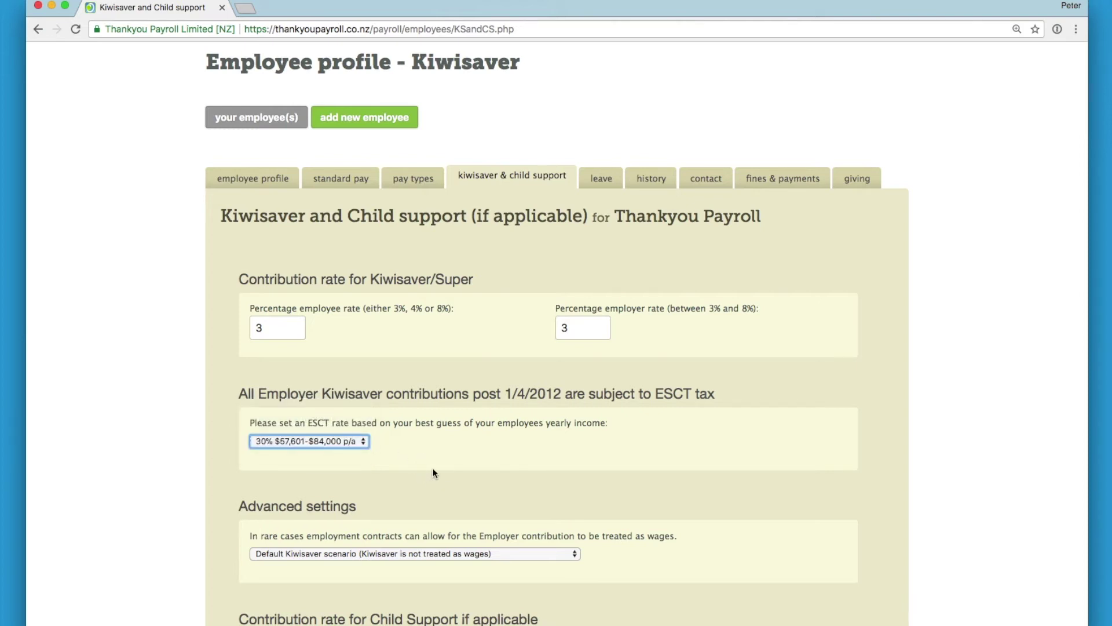
{"action": "scroll", "coordinate": [434, 473], "scroll_direction": "down", "scroll_amount": 1}
{"action": "scroll", "coordinate": [433, 473], "scroll_direction": "down", "scroll_amount": 1}
{"action": "scroll", "coordinate": [434, 473], "scroll_direction": "down", "scroll_amount": 3}
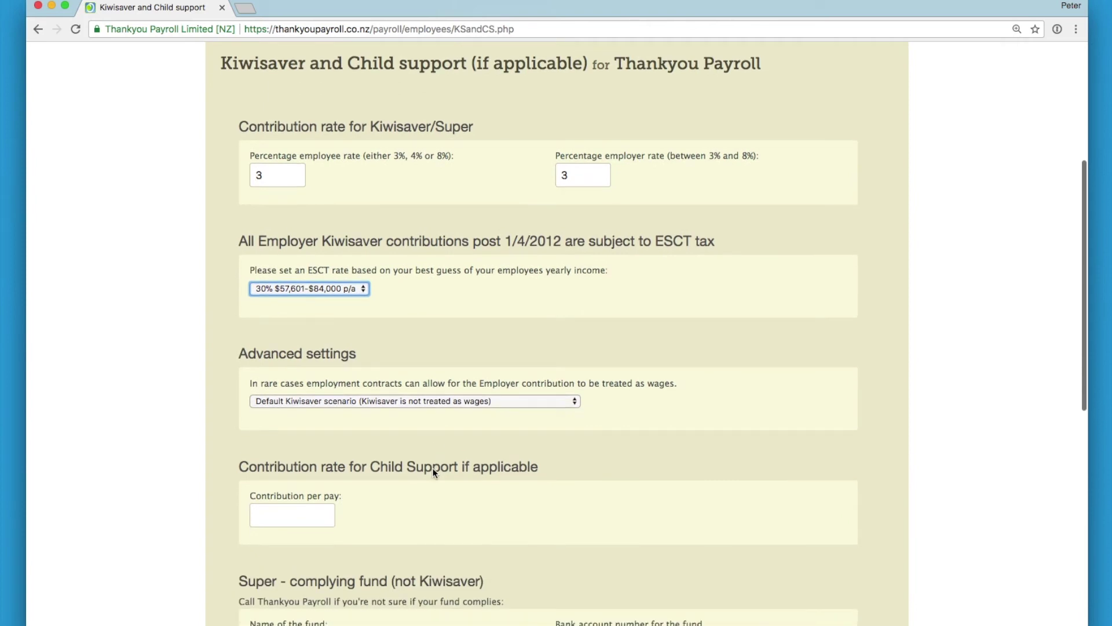
{"action": "scroll", "coordinate": [432, 469], "scroll_direction": "down", "scroll_amount": 1}
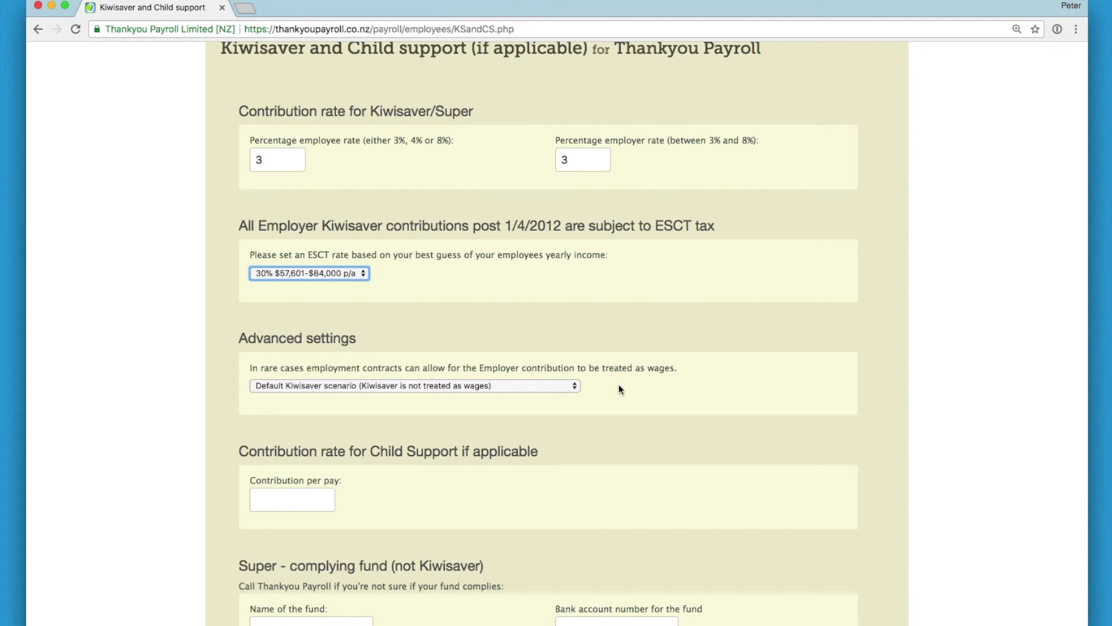
{"action": "scroll", "coordinate": [620, 388], "scroll_direction": "down", "scroll_amount": 3}
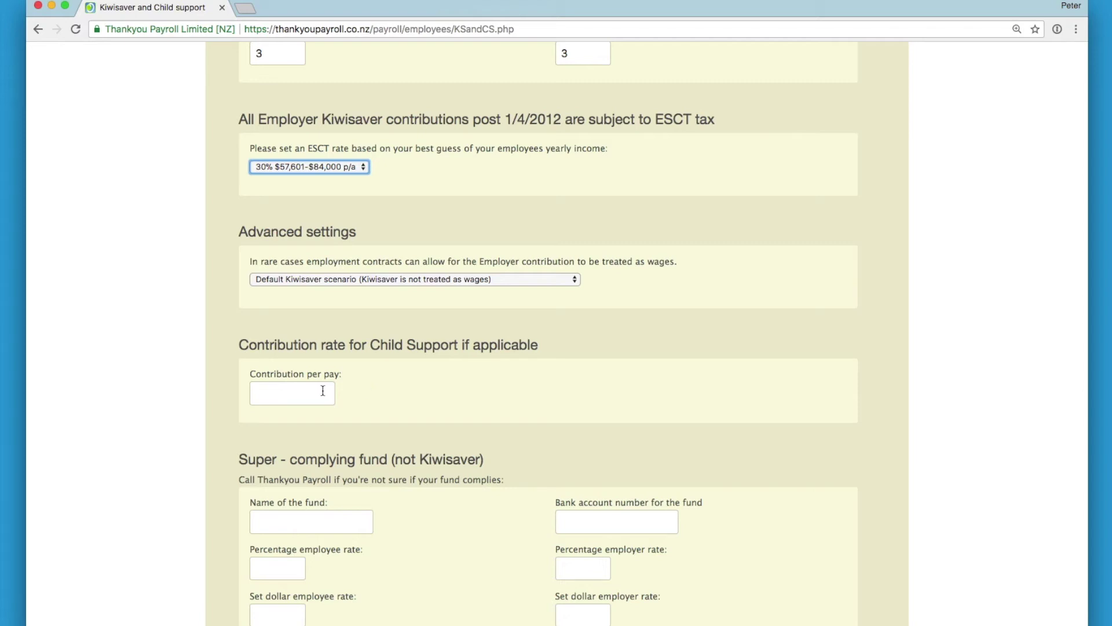
{"action": "scroll", "coordinate": [322, 392], "scroll_direction": "down", "scroll_amount": 5}
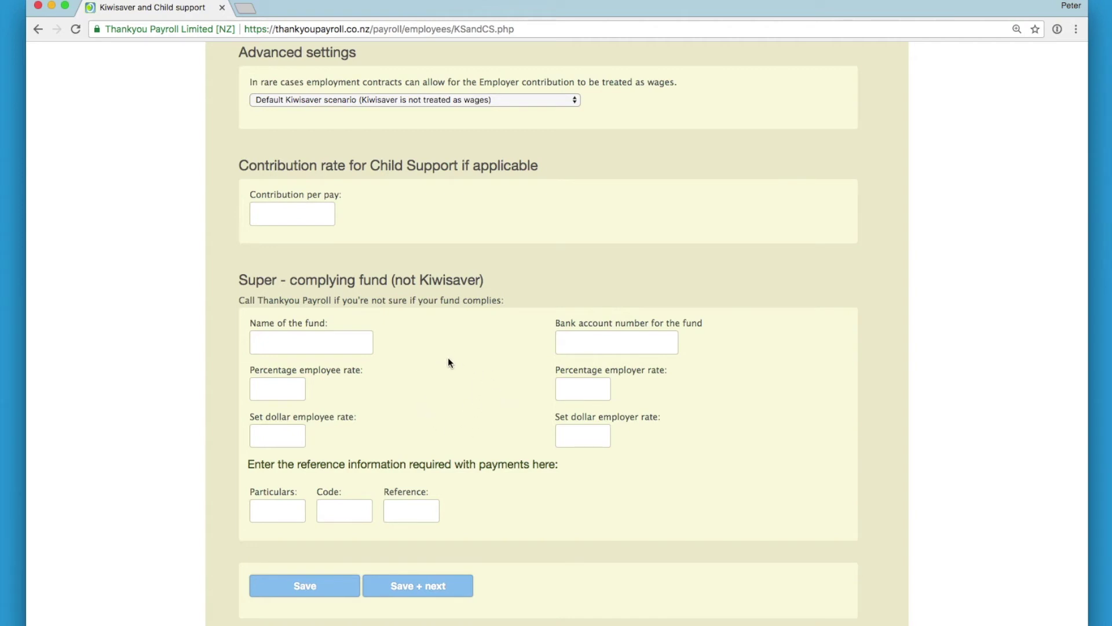
{"action": "scroll", "coordinate": [448, 363], "scroll_direction": "down", "scroll_amount": 3}
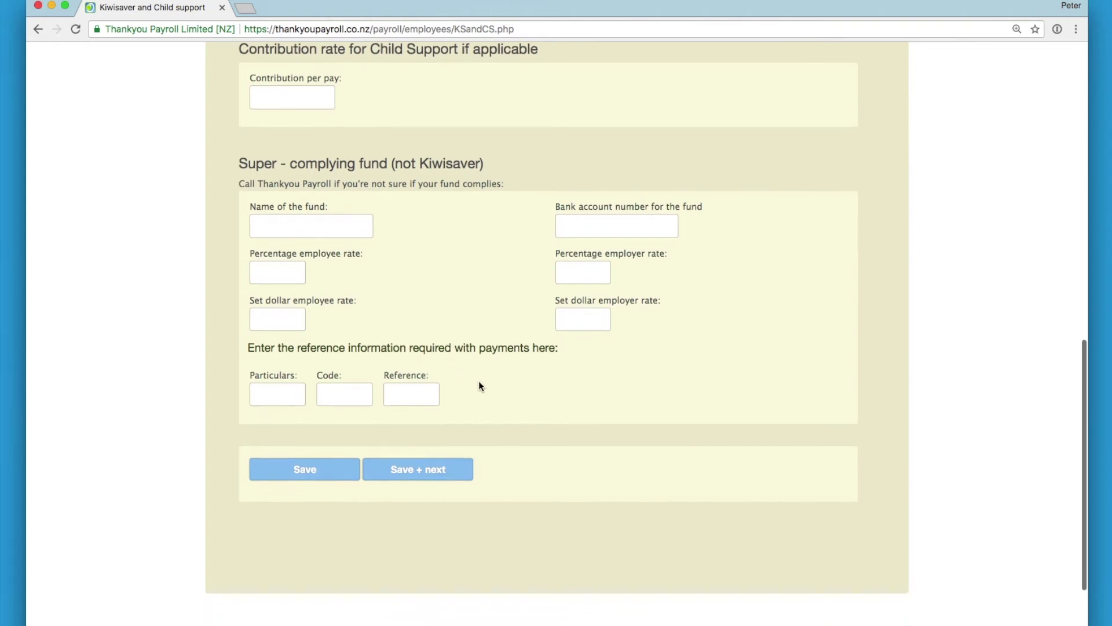
Save the Kiwisaver details and keep annual leave as per the holidays act.
{"action": "left_click", "coordinate": [459, 469]}
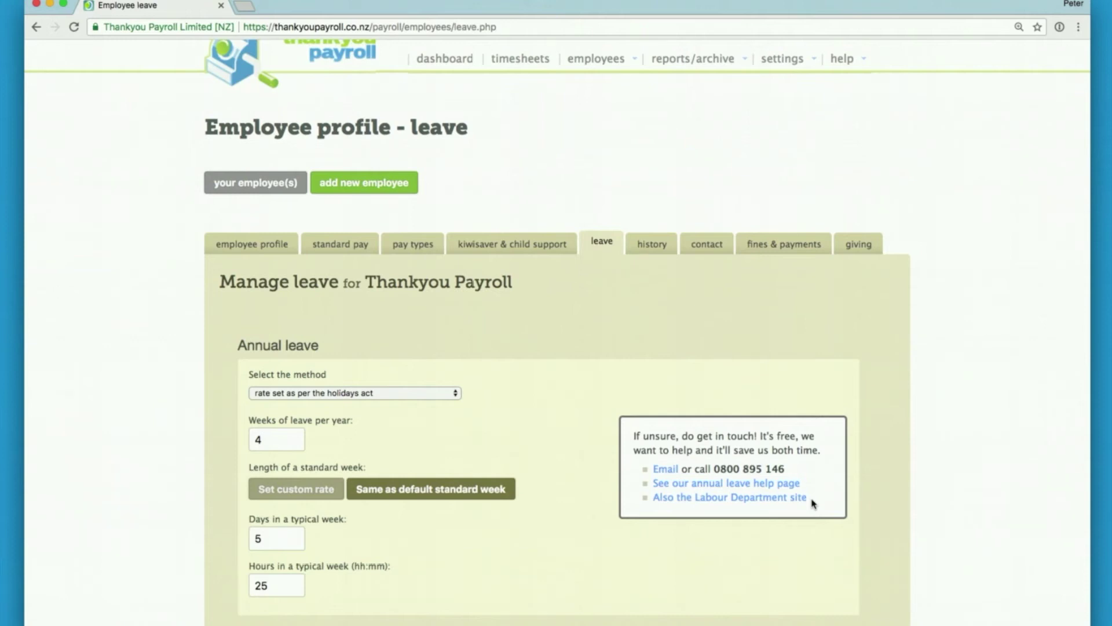
{"action": "left_click", "coordinate": [436, 396]}
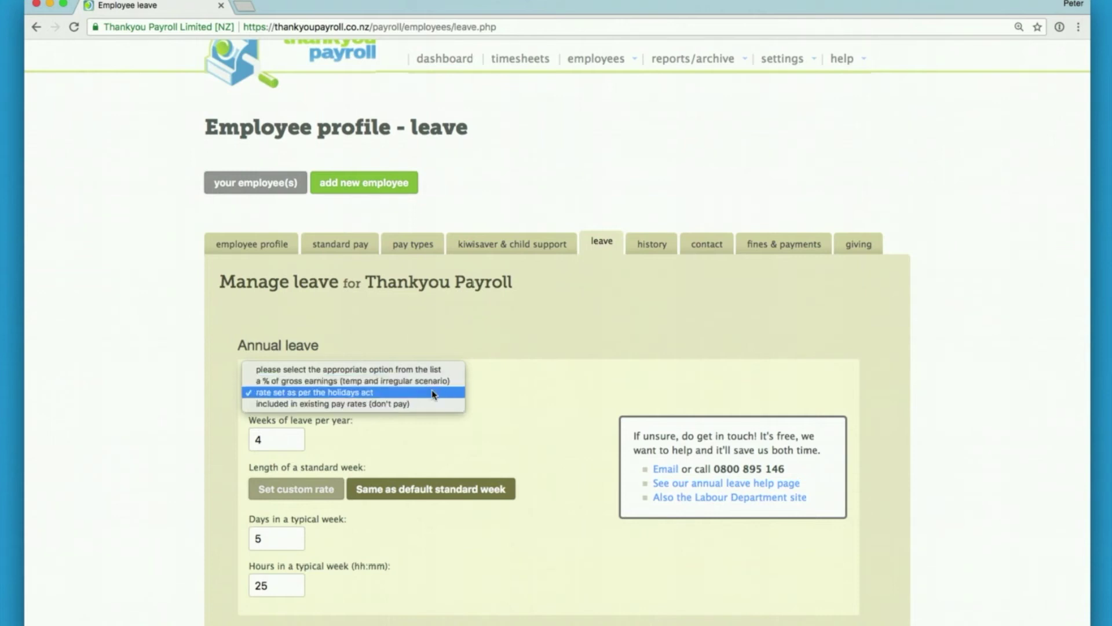
{"action": "left_click", "coordinate": [433, 395]}
{"action": "scroll", "coordinate": [491, 400], "scroll_direction": "down", "scroll_amount": 1}
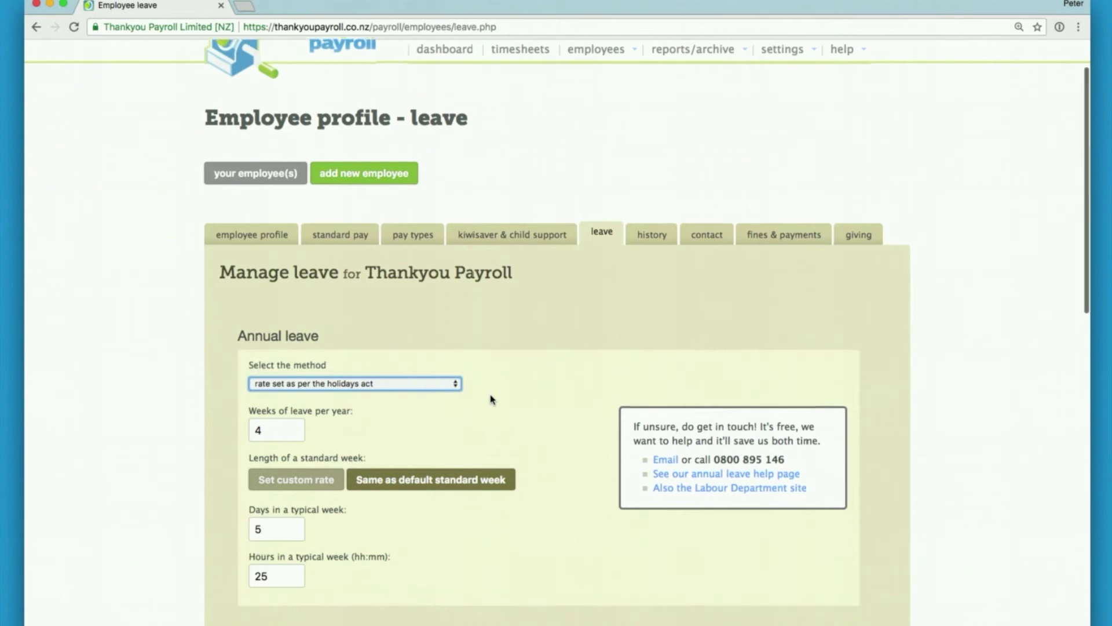
{"action": "scroll", "coordinate": [491, 400], "scroll_direction": "down", "scroll_amount": 1}
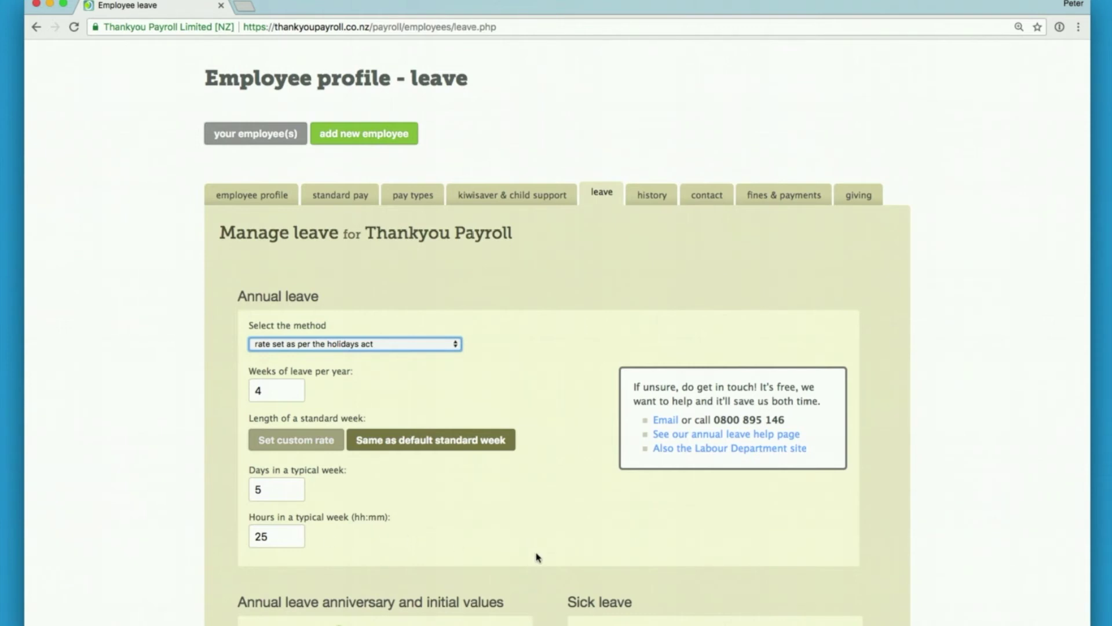
{"action": "scroll", "coordinate": [537, 557], "scroll_direction": "down", "scroll_amount": 2}
{"action": "scroll", "coordinate": [538, 556], "scroll_direction": "down", "scroll_amount": 1}
{"action": "scroll", "coordinate": [537, 557], "scroll_direction": "down", "scroll_amount": 2}
{"action": "scroll", "coordinate": [538, 557], "scroll_direction": "down", "scroll_amount": 1}
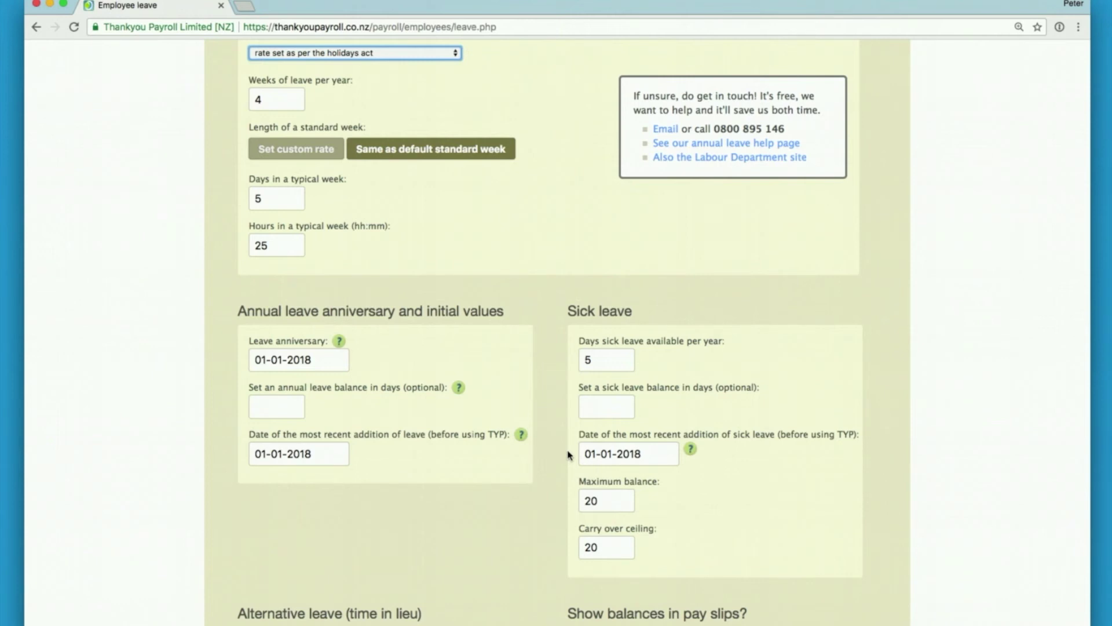
{"action": "scroll", "coordinate": [570, 454], "scroll_direction": "down", "scroll_amount": 1}
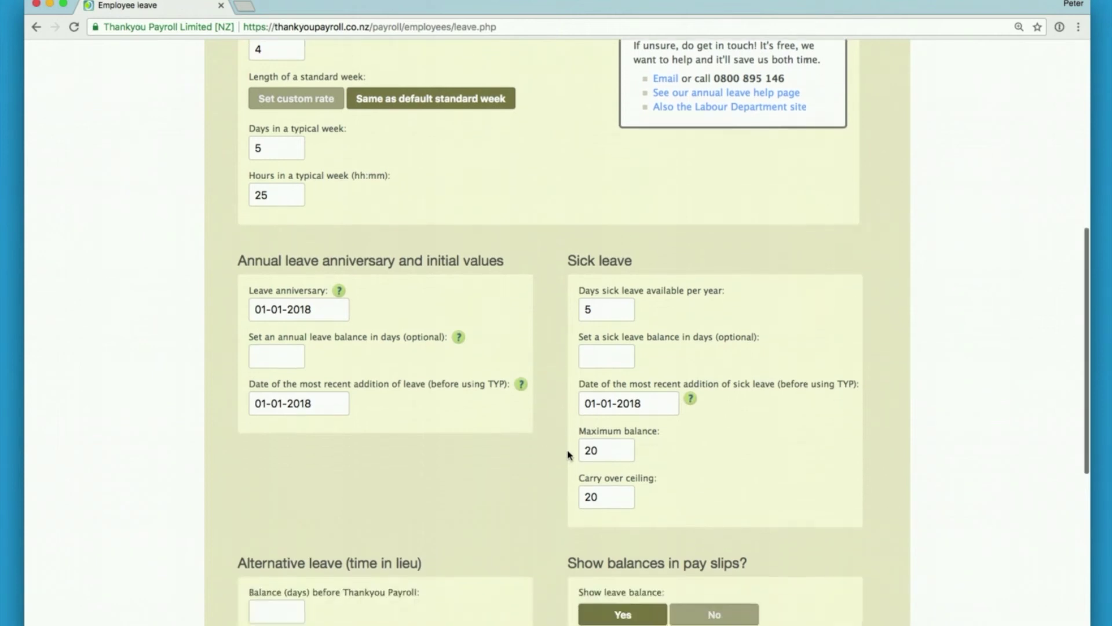
{"action": "scroll", "coordinate": [314, 435], "scroll_direction": "down", "scroll_amount": 3}
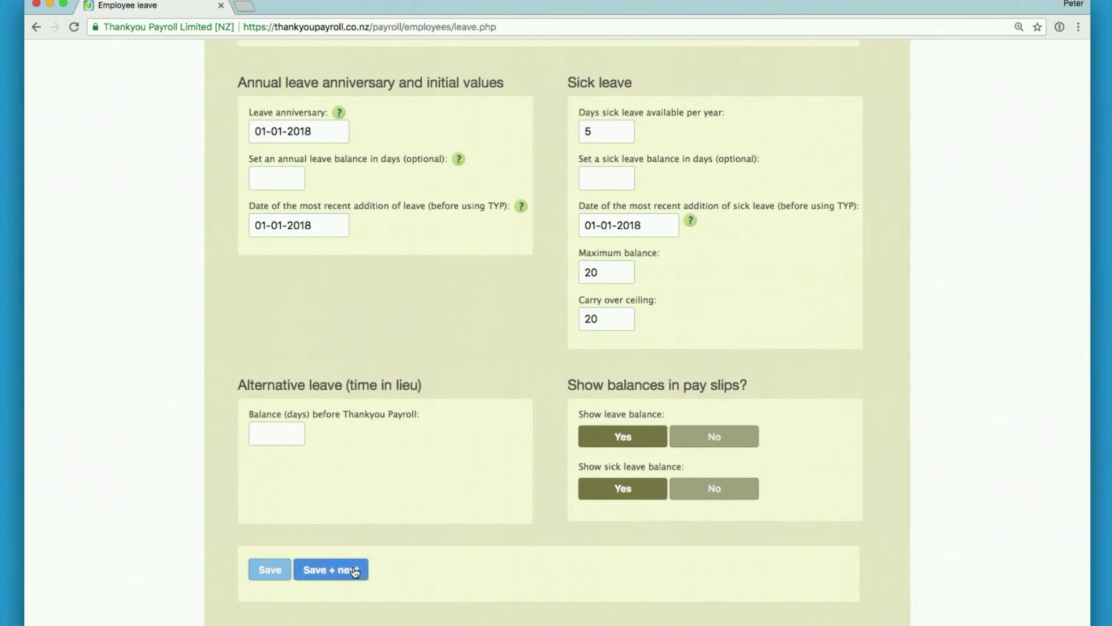
Save the leave settings with 5 sick days per year and continue to pay history.
{"action": "left_click", "coordinate": [354, 571]}
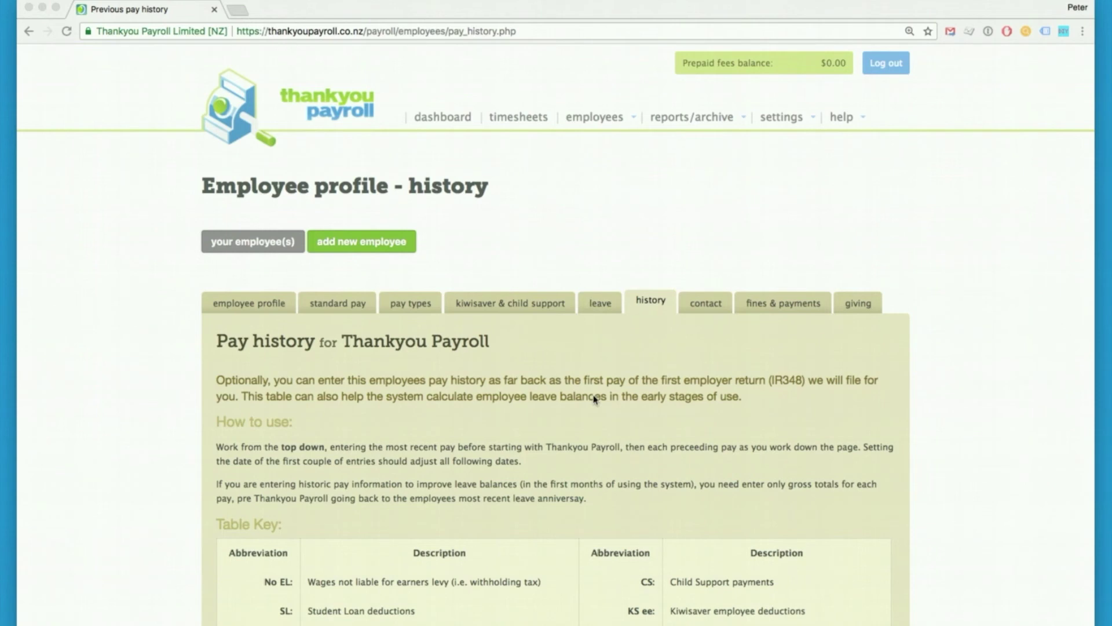
{"action": "scroll", "coordinate": [594, 399], "scroll_direction": "down", "scroll_amount": 1}
{"action": "scroll", "coordinate": [595, 399], "scroll_direction": "down", "scroll_amount": 2}
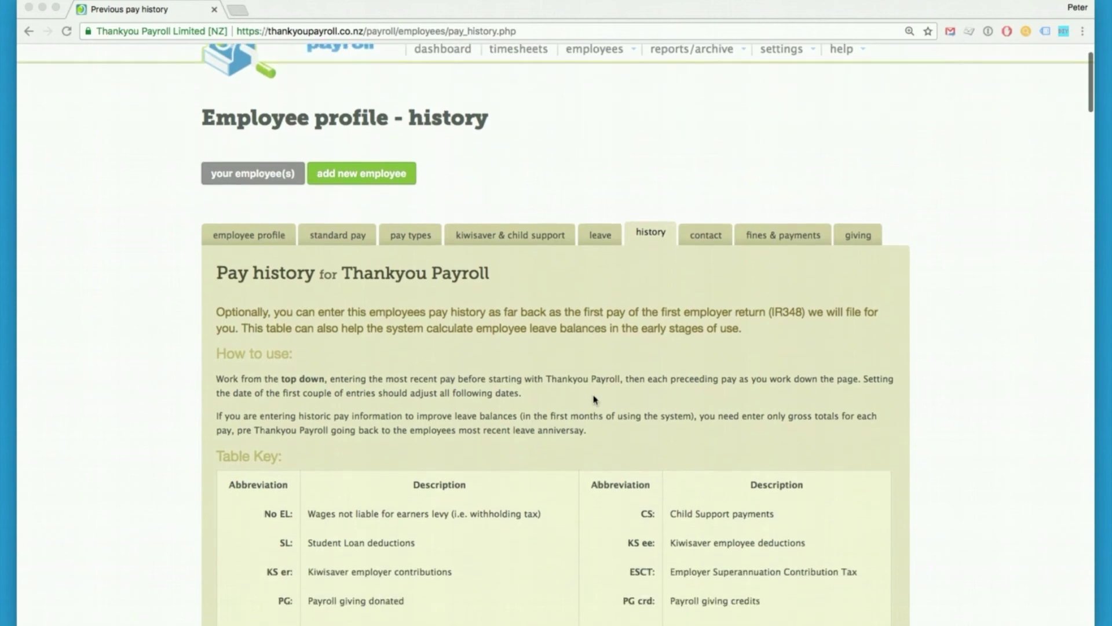
{"action": "scroll", "coordinate": [596, 398], "scroll_direction": "down", "scroll_amount": 1}
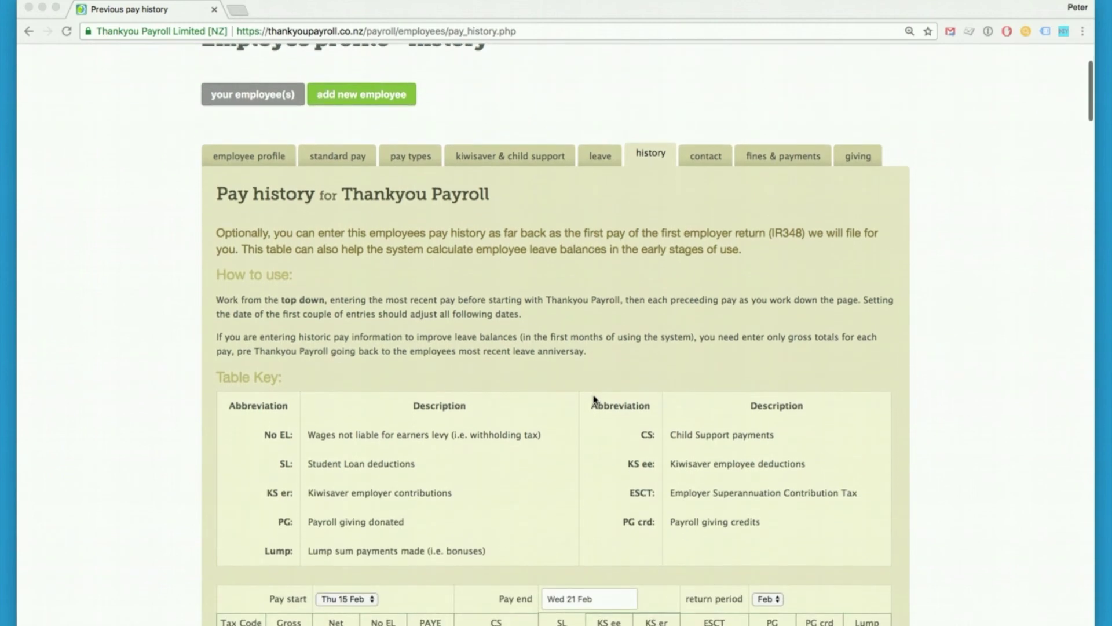
{"action": "scroll", "coordinate": [594, 399], "scroll_direction": "down", "scroll_amount": 1}
{"action": "scroll", "coordinate": [595, 398], "scroll_direction": "down", "scroll_amount": 1}
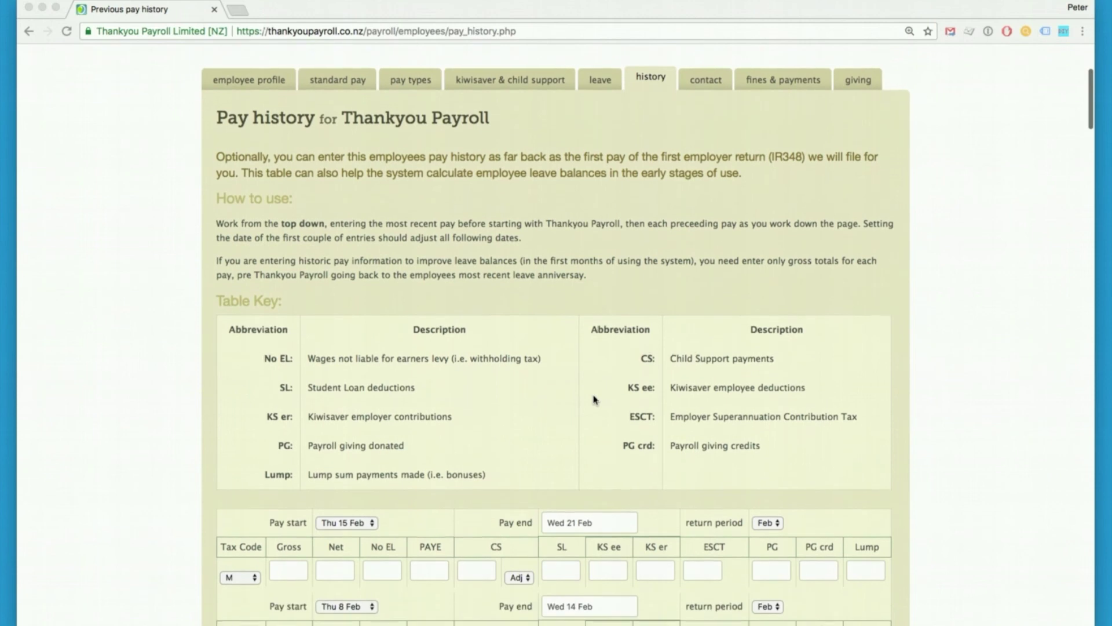
{"action": "scroll", "coordinate": [594, 399], "scroll_direction": "down", "scroll_amount": 1}
{"action": "scroll", "coordinate": [594, 398], "scroll_direction": "down", "scroll_amount": 1}
{"action": "scroll", "coordinate": [594, 398], "scroll_direction": "down", "scroll_amount": 1}
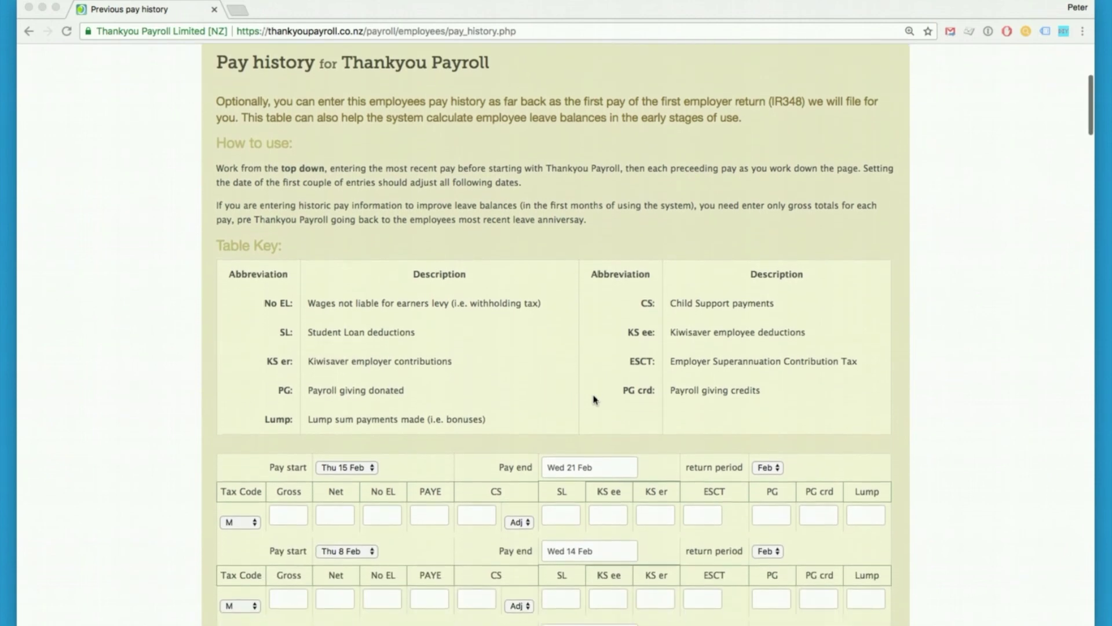
{"action": "scroll", "coordinate": [595, 398], "scroll_direction": "down", "scroll_amount": 1}
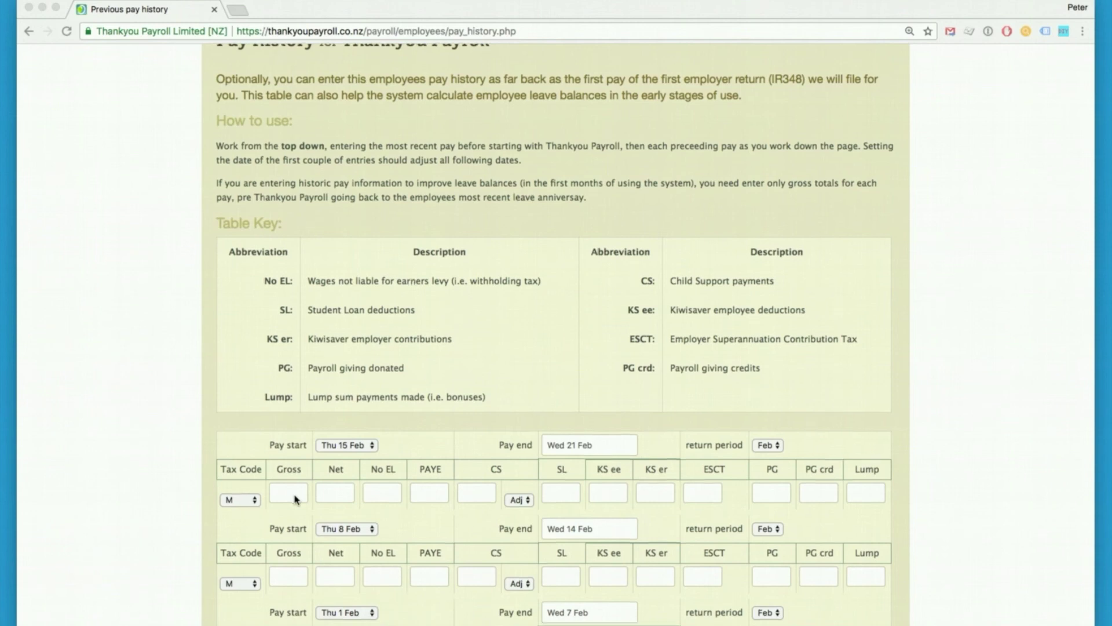
{"action": "scroll", "coordinate": [295, 499], "scroll_direction": "down", "scroll_amount": 10}
{"action": "scroll", "coordinate": [295, 500], "scroll_direction": "down", "scroll_amount": 5}
{"action": "scroll", "coordinate": [295, 499], "scroll_direction": "down", "scroll_amount": 15}
{"action": "scroll", "coordinate": [294, 499], "scroll_direction": "down", "scroll_amount": 5}
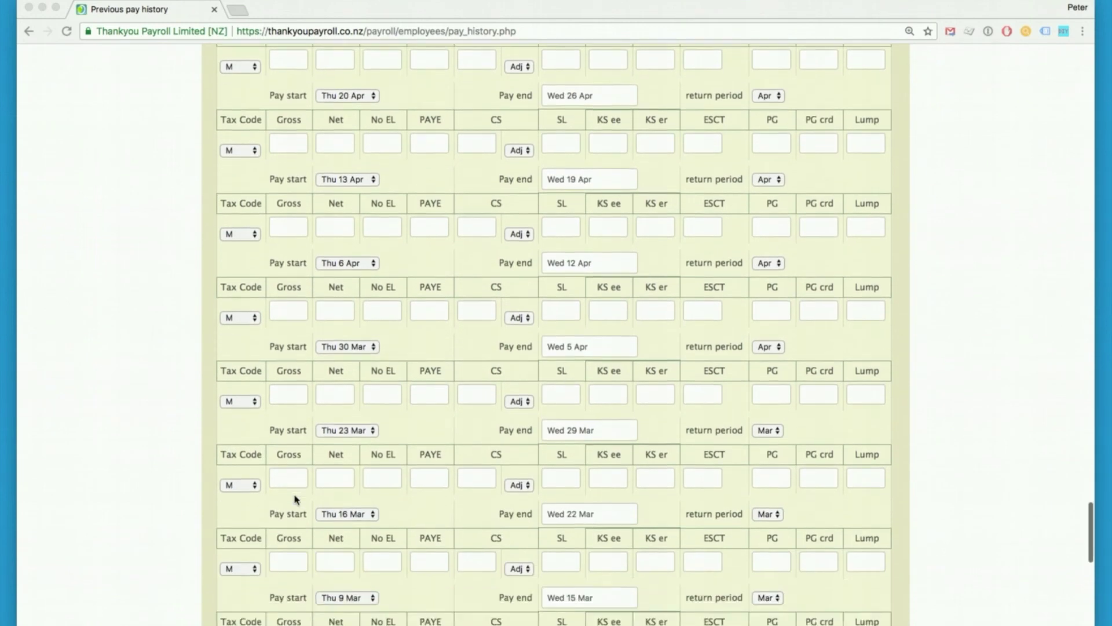
{"action": "scroll", "coordinate": [295, 499], "scroll_direction": "down", "scroll_amount": 10}
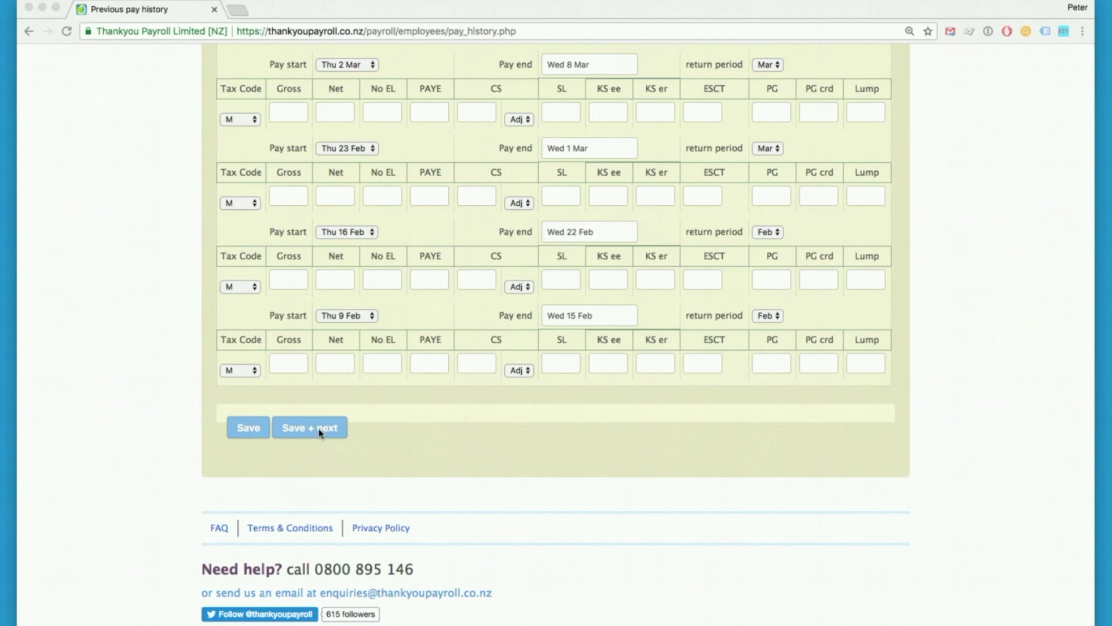
Save the pay history with no past pays entered and continue to contact details.
{"action": "left_click", "coordinate": [319, 430]}
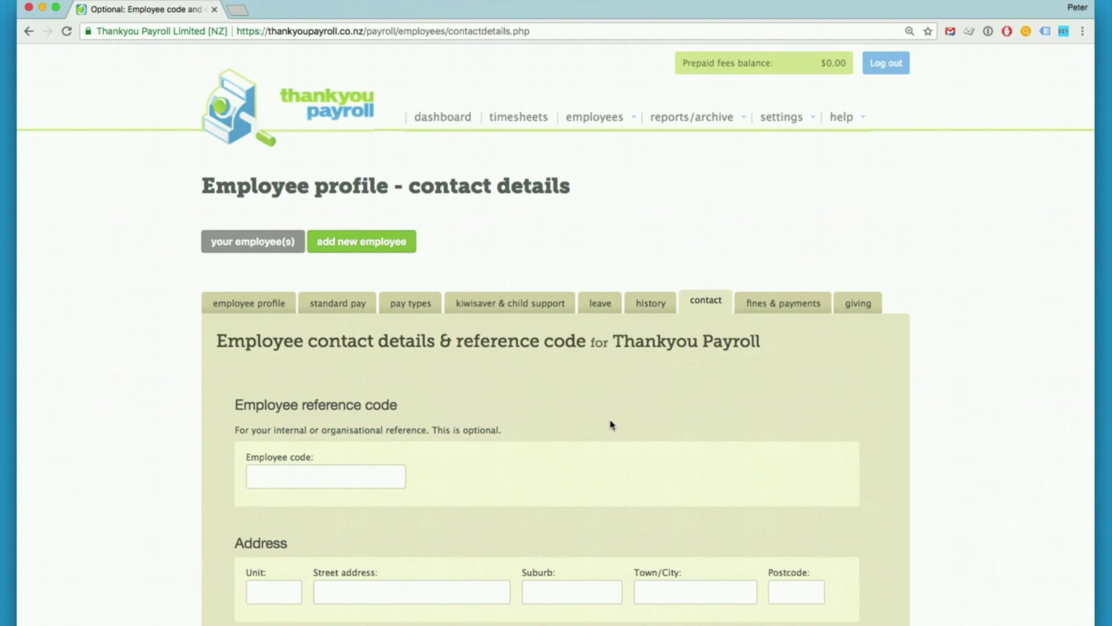
{"action": "scroll", "coordinate": [904, 497], "scroll_direction": "down", "scroll_amount": 2}
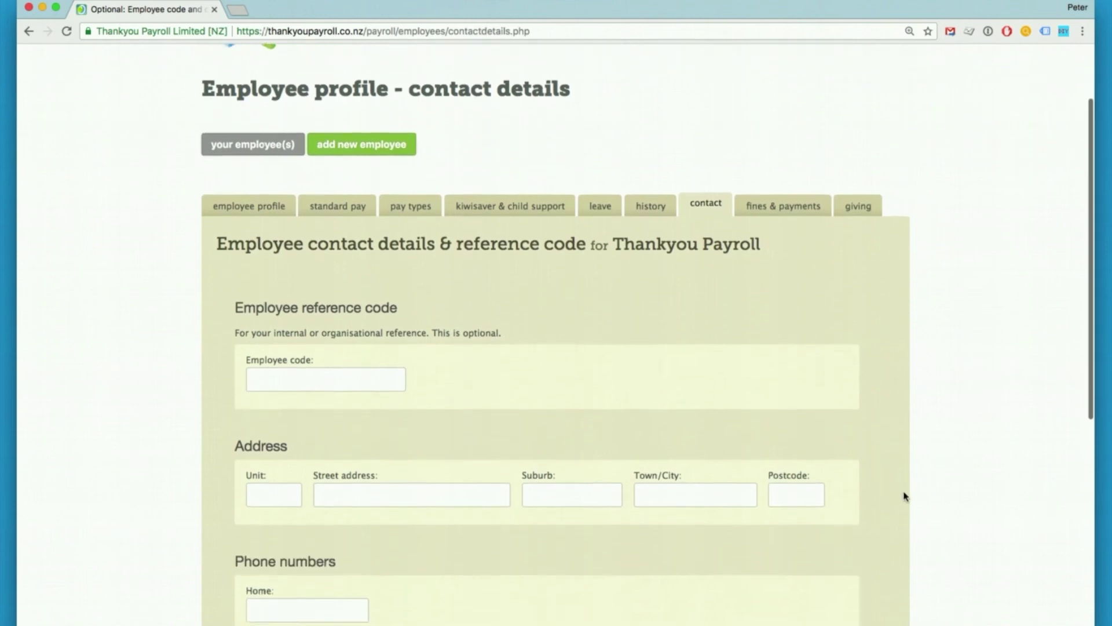
{"action": "scroll", "coordinate": [904, 496], "scroll_direction": "down", "scroll_amount": 1}
{"action": "scroll", "coordinate": [903, 496], "scroll_direction": "down", "scroll_amount": 2}
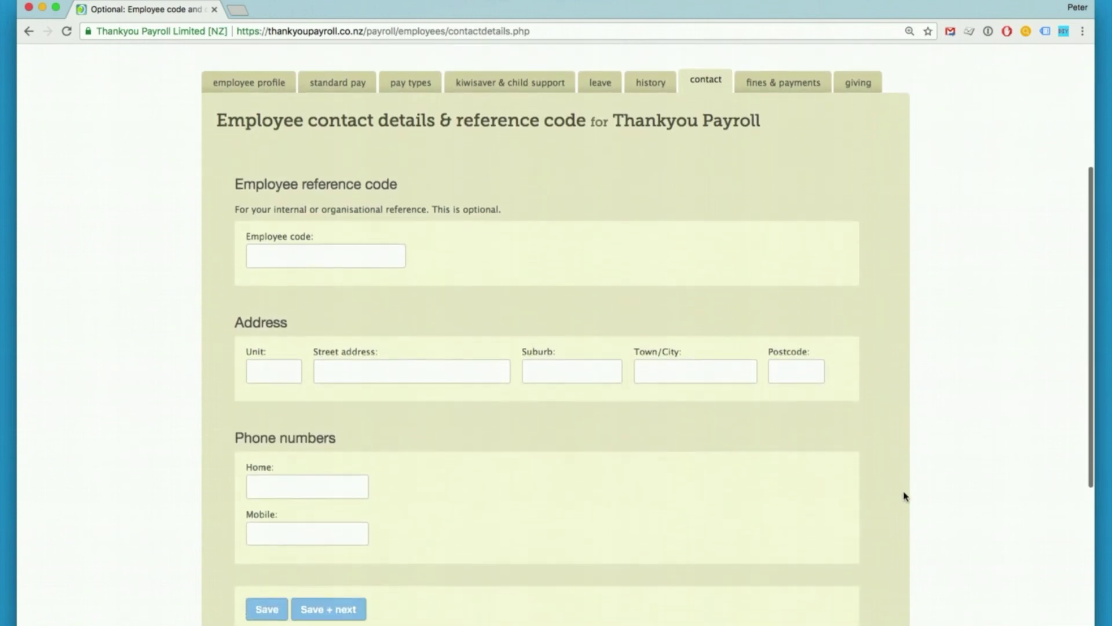
{"action": "scroll", "coordinate": [904, 497], "scroll_direction": "down", "scroll_amount": 1}
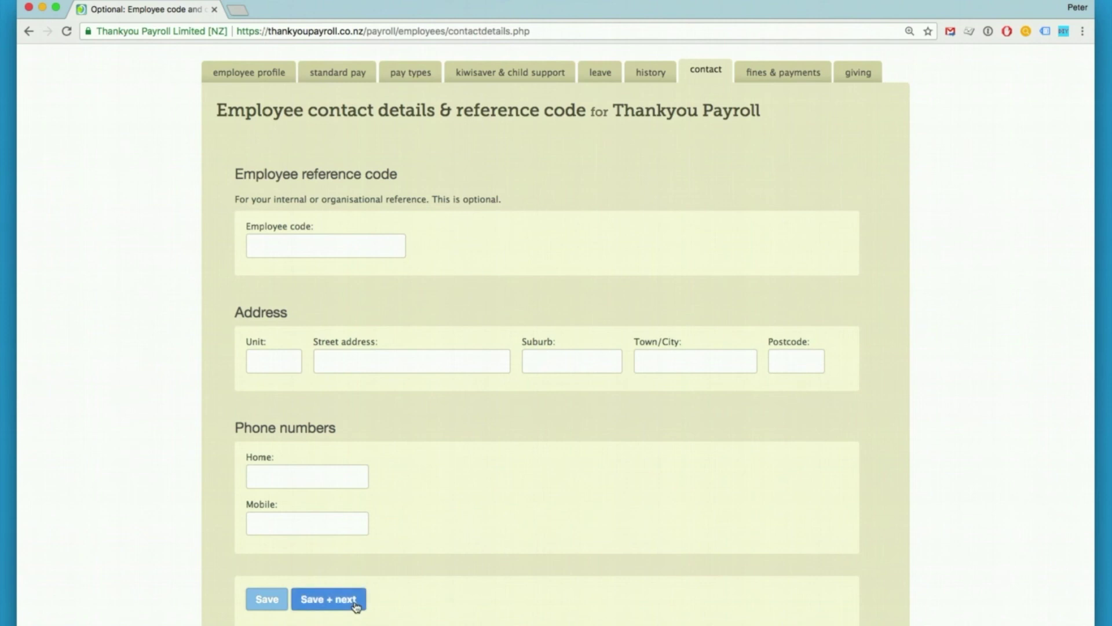
Save the contact details and continue to the fines and secondary account payments page.
{"action": "left_click", "coordinate": [359, 602]}
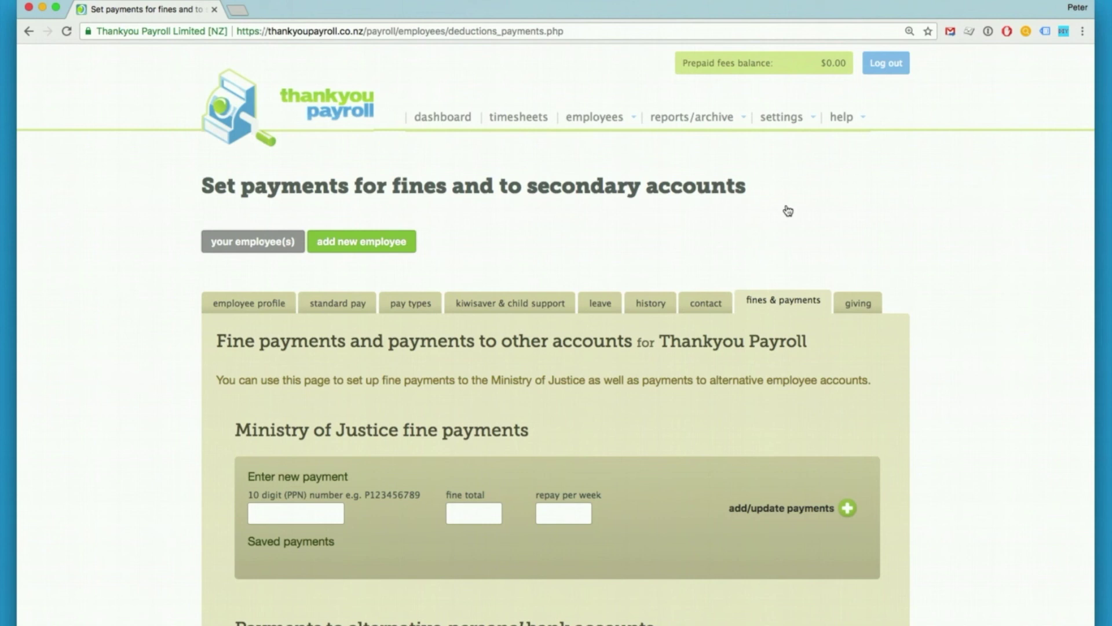
{"action": "scroll", "coordinate": [788, 211], "scroll_direction": "down", "scroll_amount": 4}
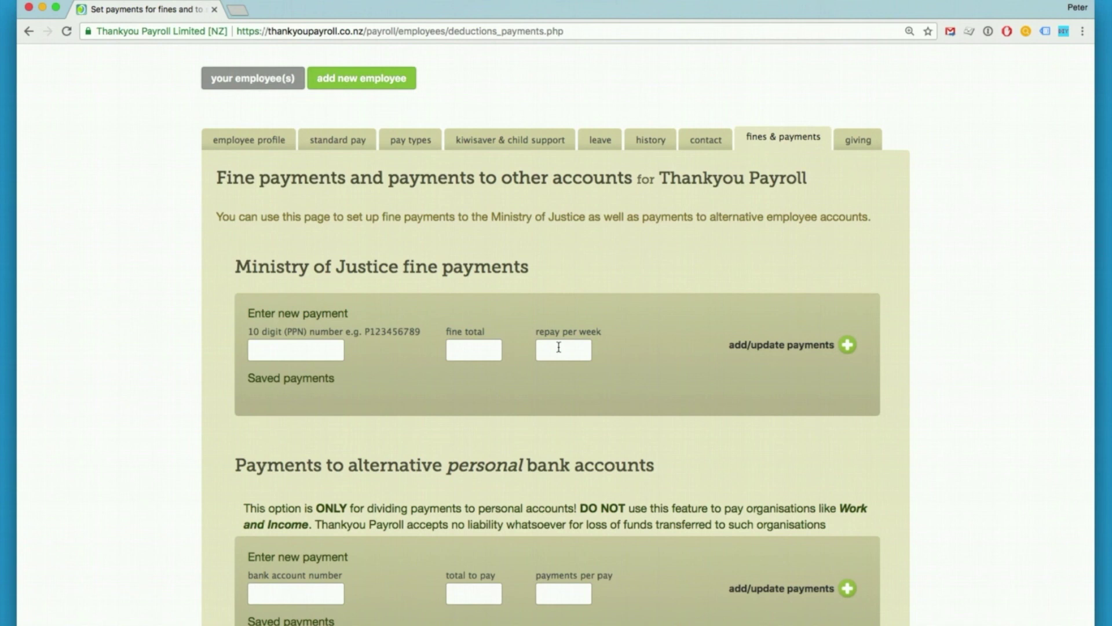
{"action": "scroll", "coordinate": [695, 388], "scroll_direction": "down", "scroll_amount": 3}
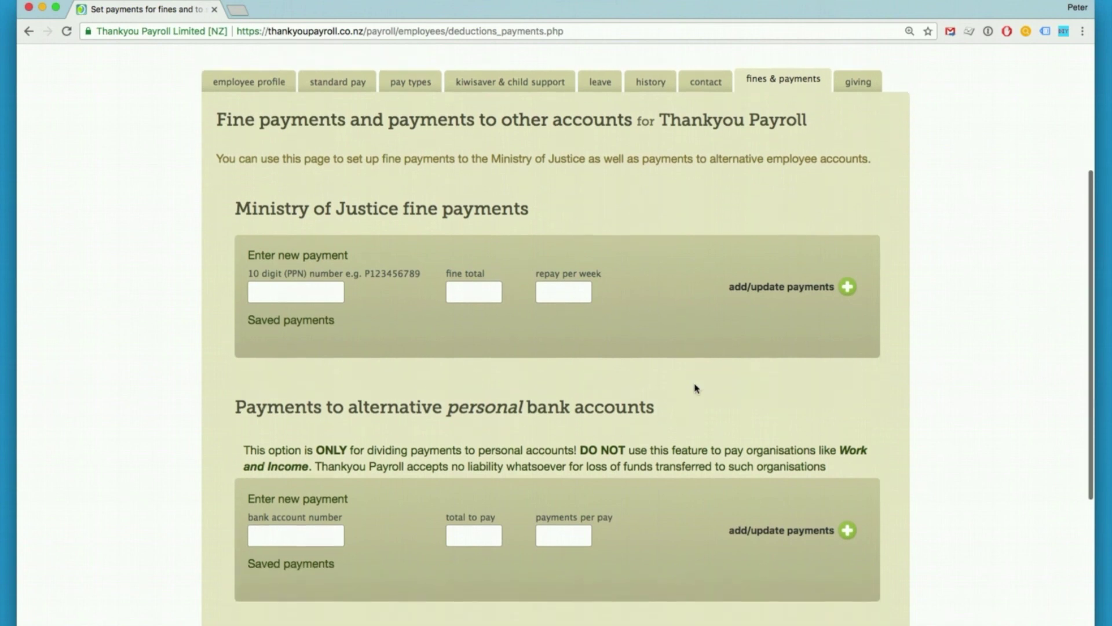
{"action": "scroll", "coordinate": [696, 389], "scroll_direction": "down", "scroll_amount": 1}
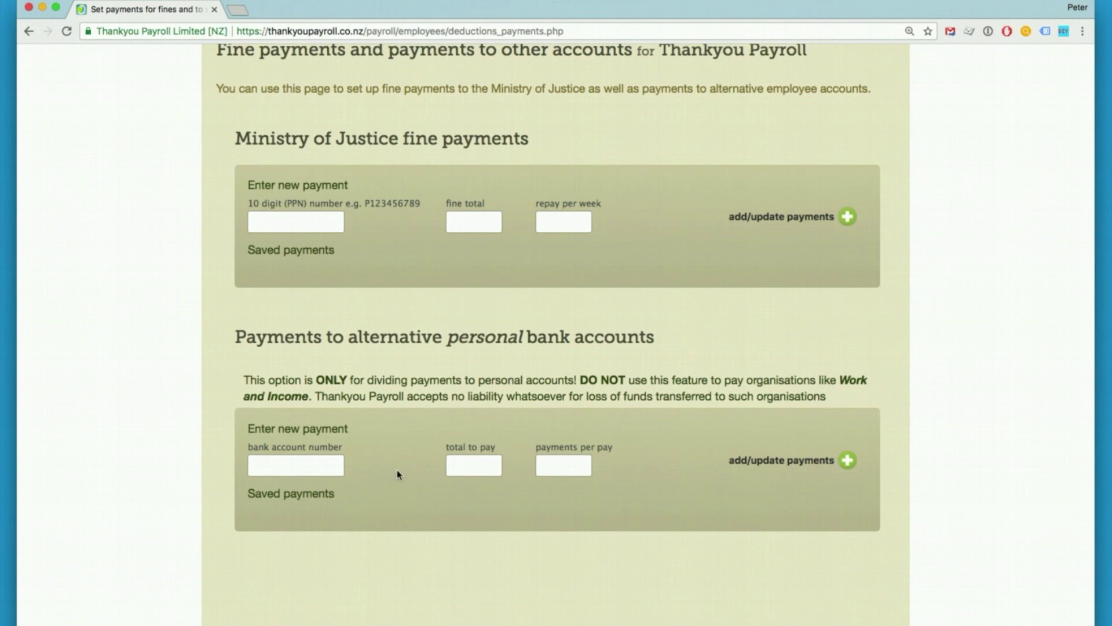
{"action": "scroll", "coordinate": [397, 474], "scroll_direction": "up", "scroll_amount": 3}
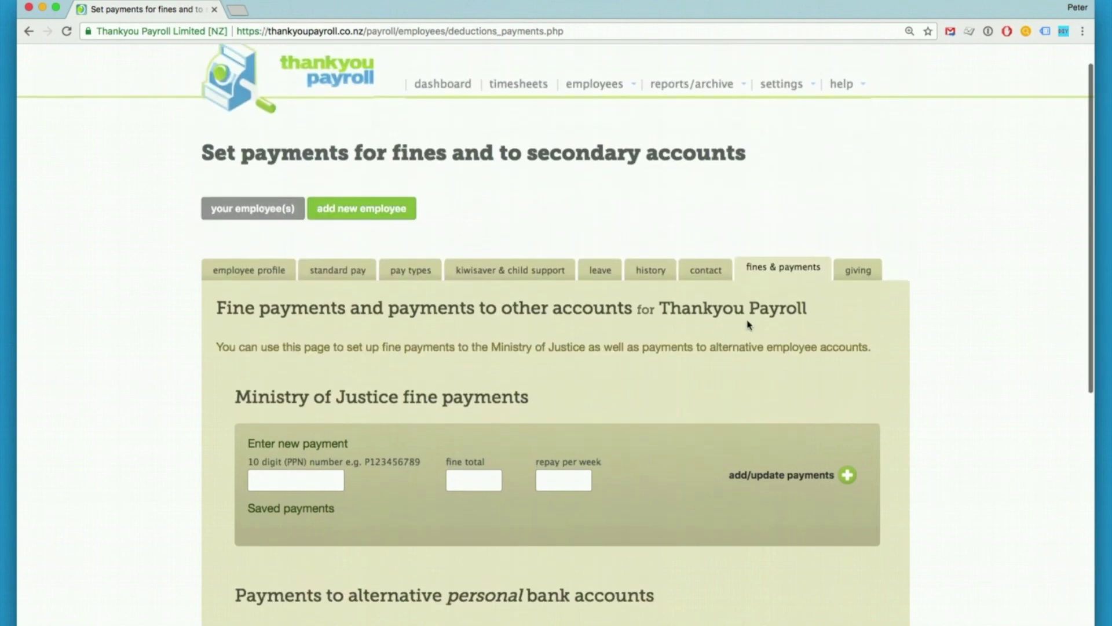
Open payroll giving and inspect the SPACE NZ TRUST cause and the 10-per-pay amount, unchanged.
{"action": "left_click", "coordinate": [851, 276]}
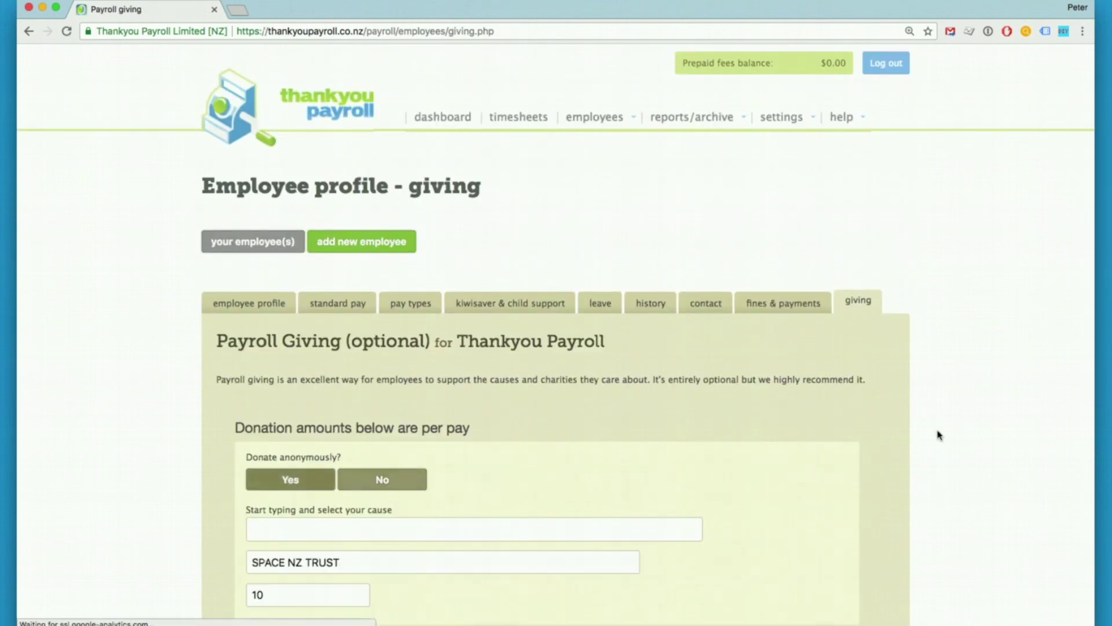
{"action": "scroll", "coordinate": [939, 435], "scroll_direction": "down", "scroll_amount": 1}
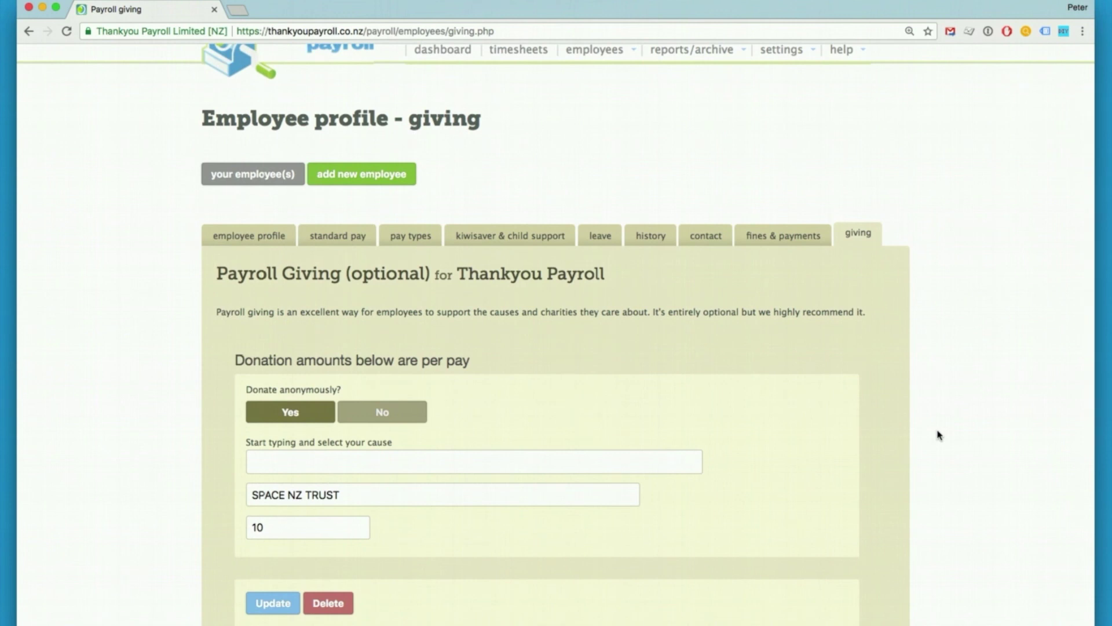
{"action": "left_click", "coordinate": [509, 464]}
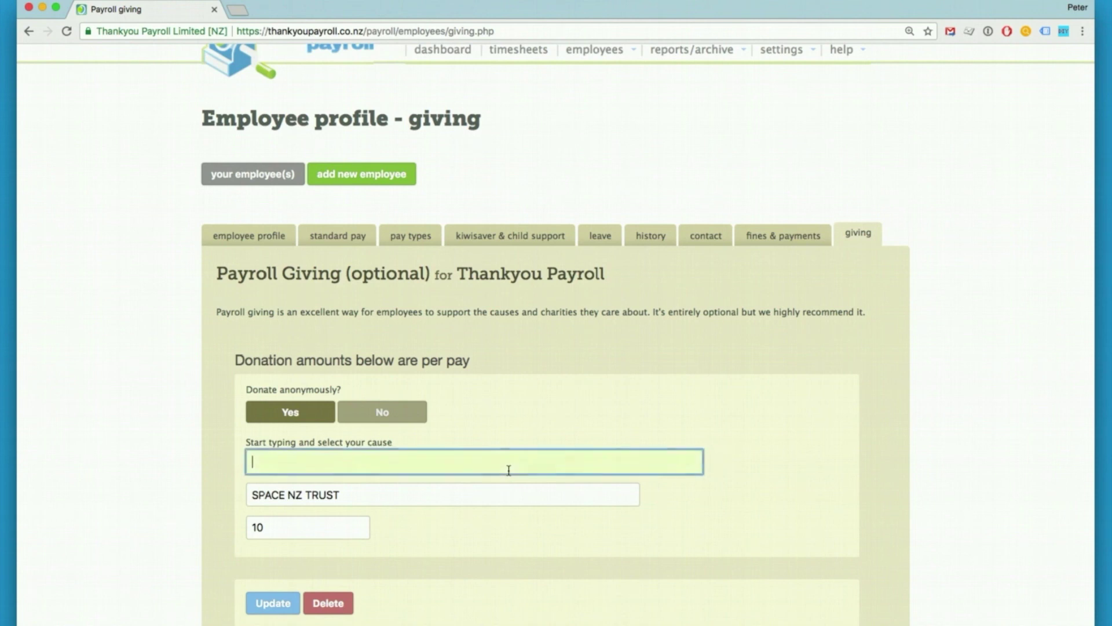
{"action": "left_click", "coordinate": [535, 438]}
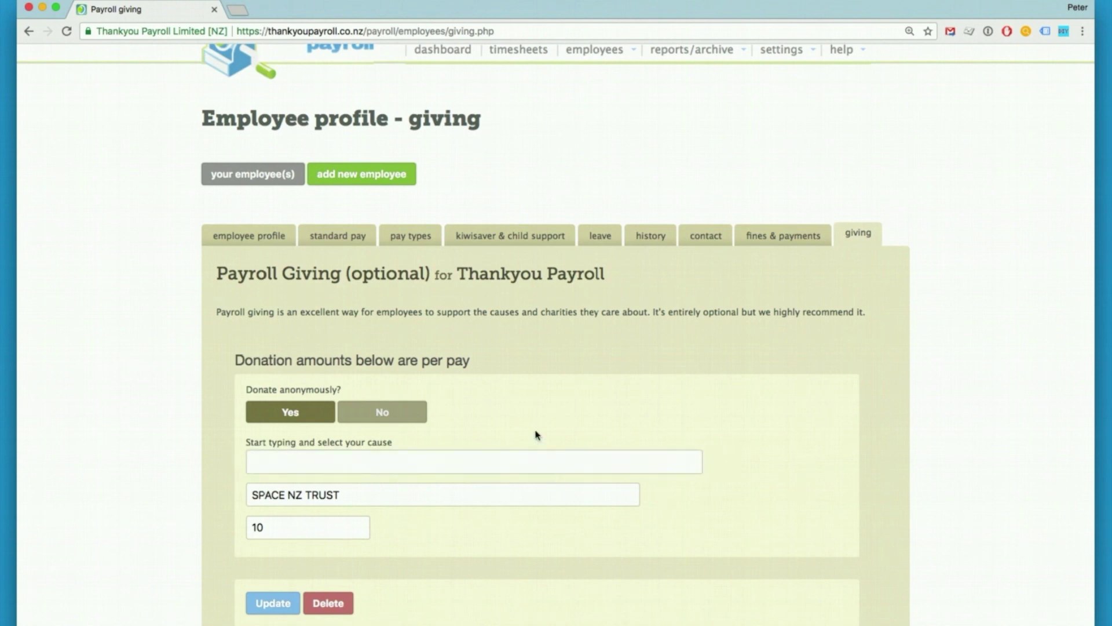
{"action": "left_click", "coordinate": [325, 531]}
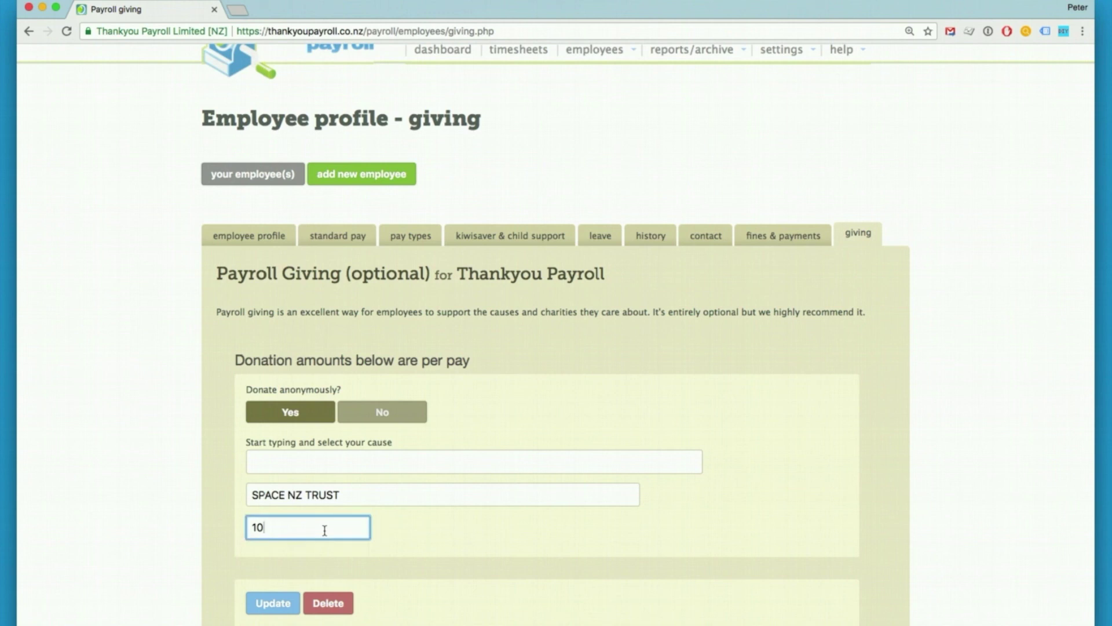
{"action": "scroll", "coordinate": [325, 530], "scroll_direction": "down", "scroll_amount": 1}
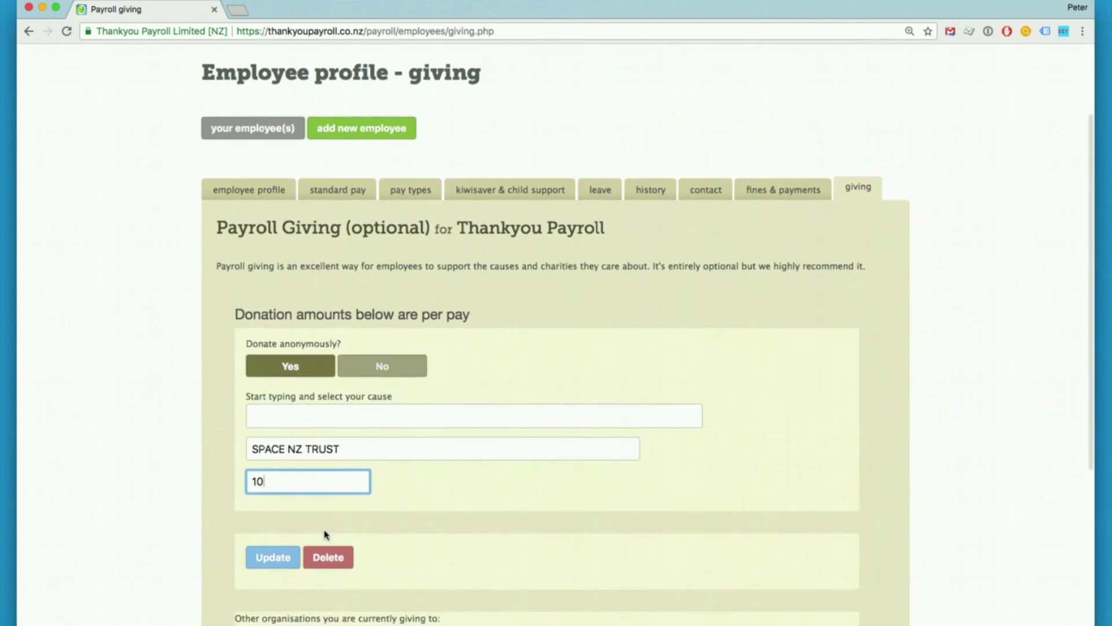